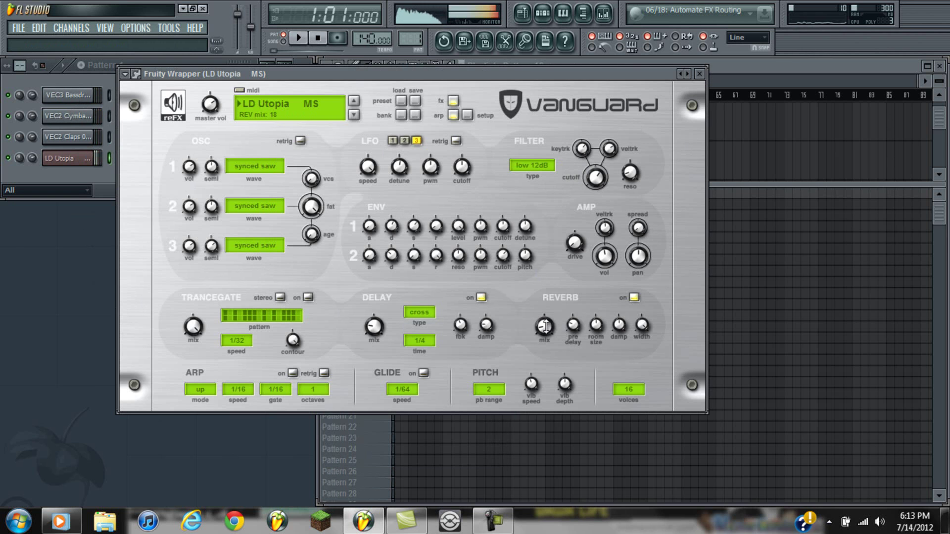
Step: Close the Vanguard plugin window and open the piano roll for the LD Utopia channel
left_click(700, 74)
key("space")
right_click(58, 166)
left_click(122, 158)
key("space")
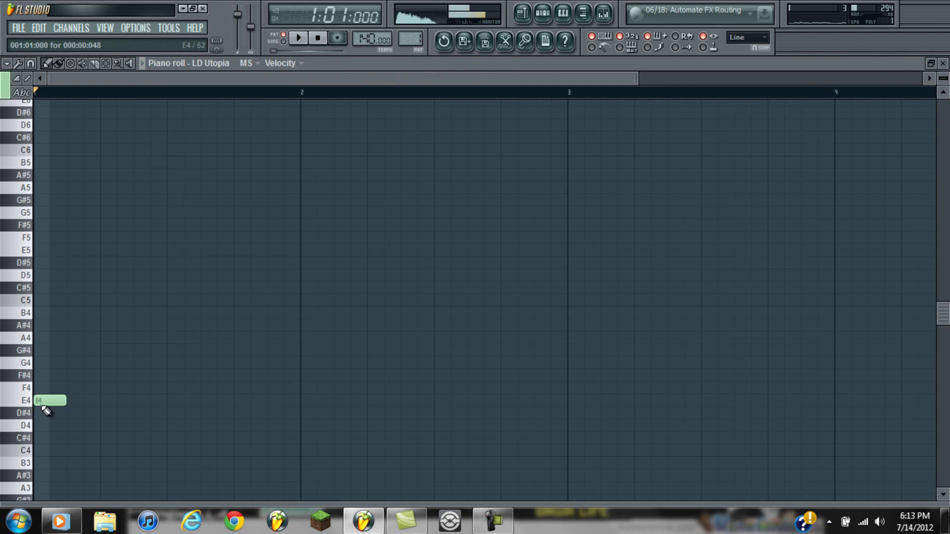
Step: Enter a four-bar bassline with one note per beat: E3, C3, G3 and D3 in bars 1 to 4
scroll(52, 435, "down", 4)
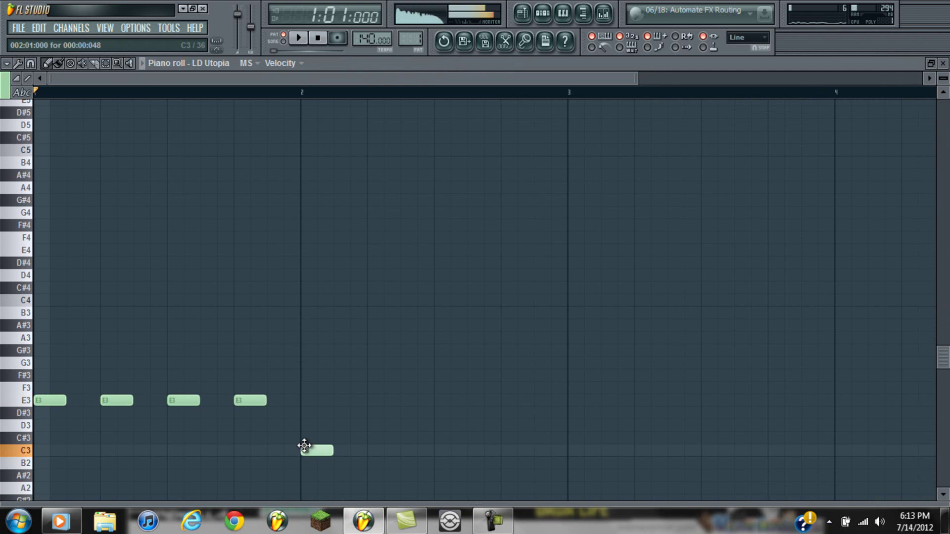
left_click(366, 446)
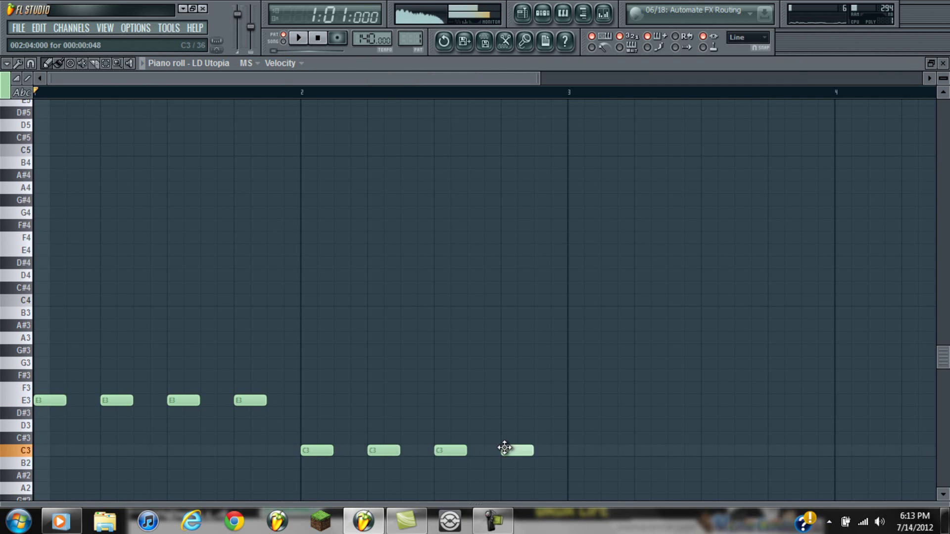
left_click_drag(569, 448, 852, 420)
key("space")
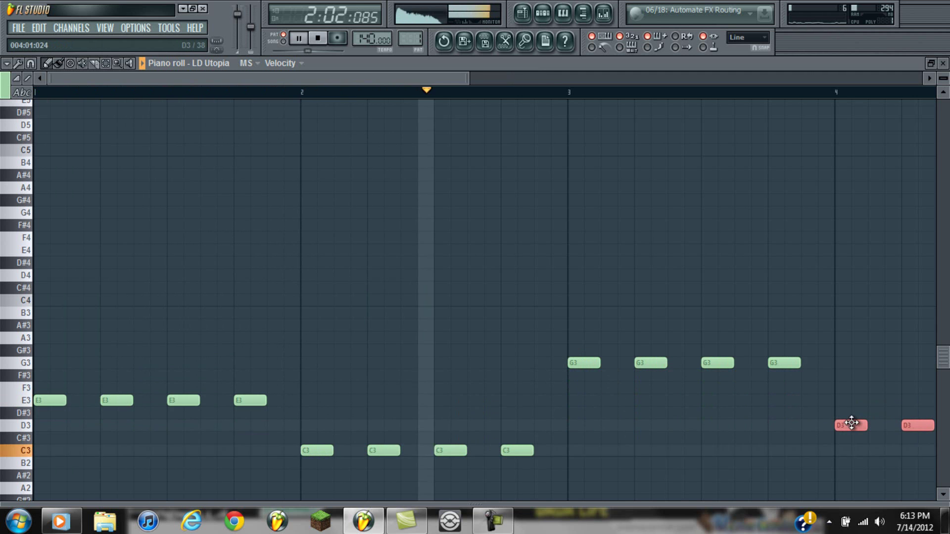
Step: Transpose the bassline up three semitones and add a copy one octave higher on the offbeats
left_click(944, 63)
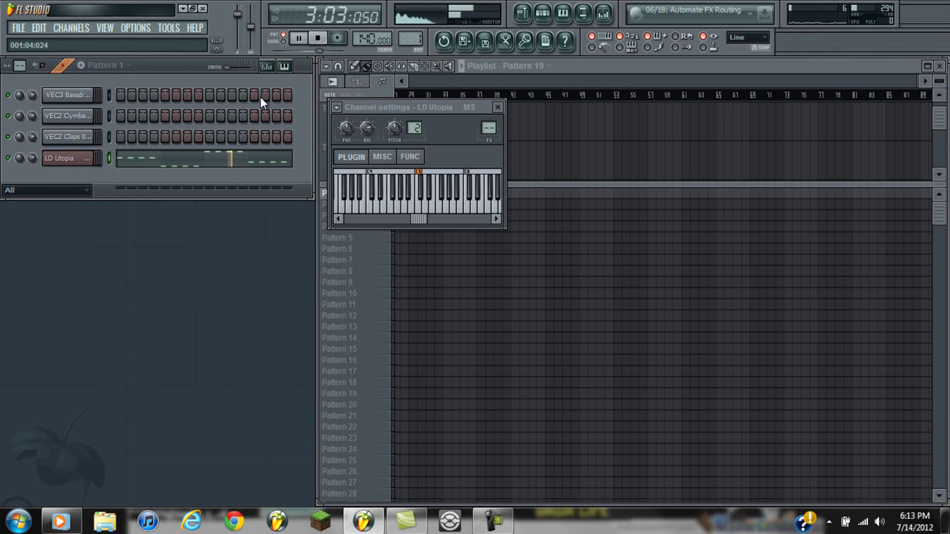
left_click(254, 163)
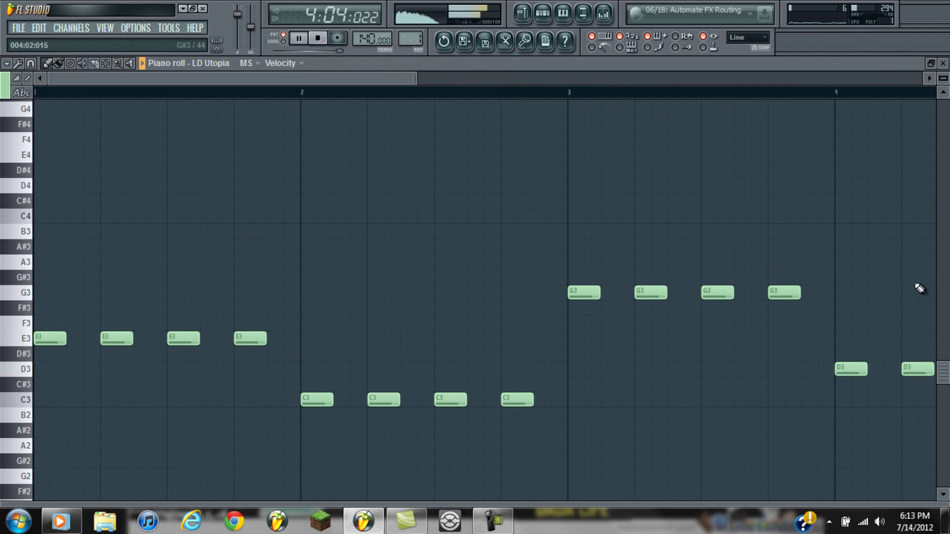
scroll(713, 79, "down", 3)
left_click_drag(577, 447, 9, 223)
key("space")
left_click_drag(44, 348, 61, 140)
Step: Enter the bar 1 melody: A#5 on the first three beats, followed by A5, G5 and F5
scroll(60, 141, "up", 5)
key("space")
left_click(57, 163)
left_click_drag(32, 107, 30, 130)
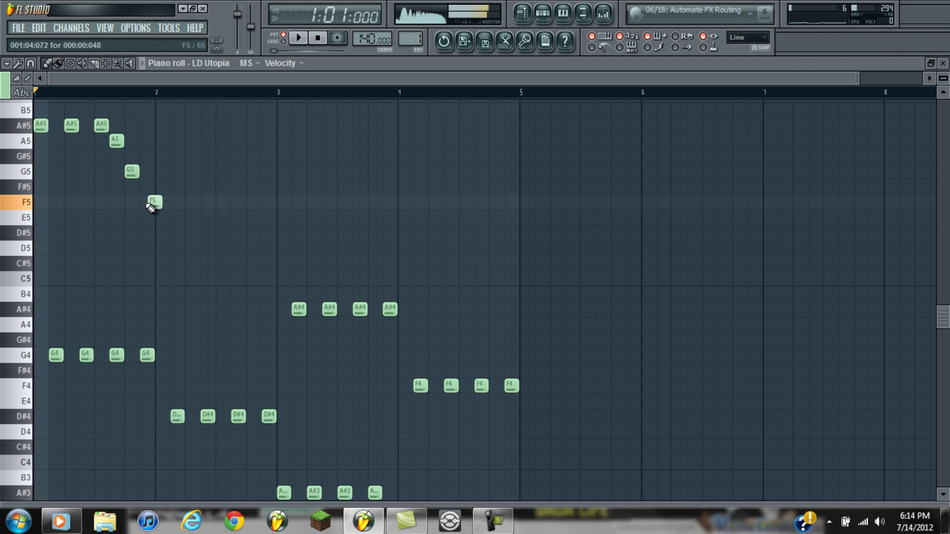
key("space")
left_click_drag(144, 203, 137, 203)
Step: Enter the bar 2 melody: G5 on the first three beats, descending through F5, D#5 and D5
scroll(174, 191, "up", 1)
key("space")
left_click(163, 217)
left_click(188, 217)
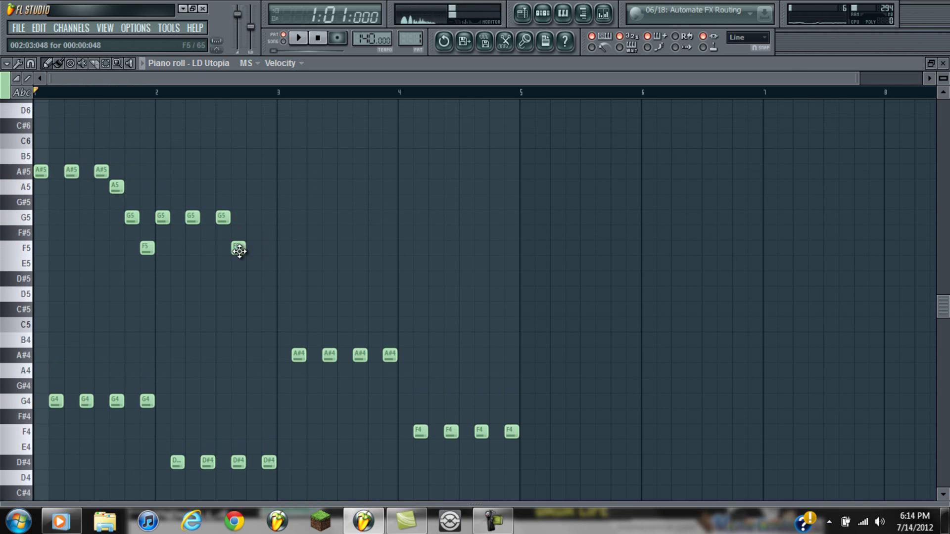
left_click(268, 294)
key("space")
Step: Place D6 melody notes on the first three beats of bar 3
left_click_drag(304, 299, 17, 157)
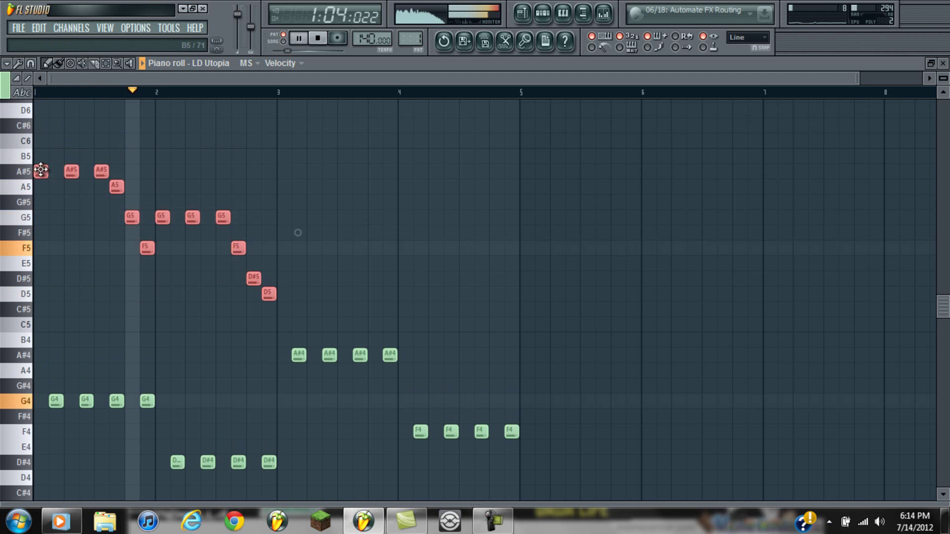
scroll(81, 195, "up", 2)
scroll(280, 242, "down", 1)
key("space")
left_click_drag(281, 171, 317, 157)
left_click(320, 157)
scroll(473, 183, "up", 2, "ctrl")
scroll(546, 220, "up", 1)
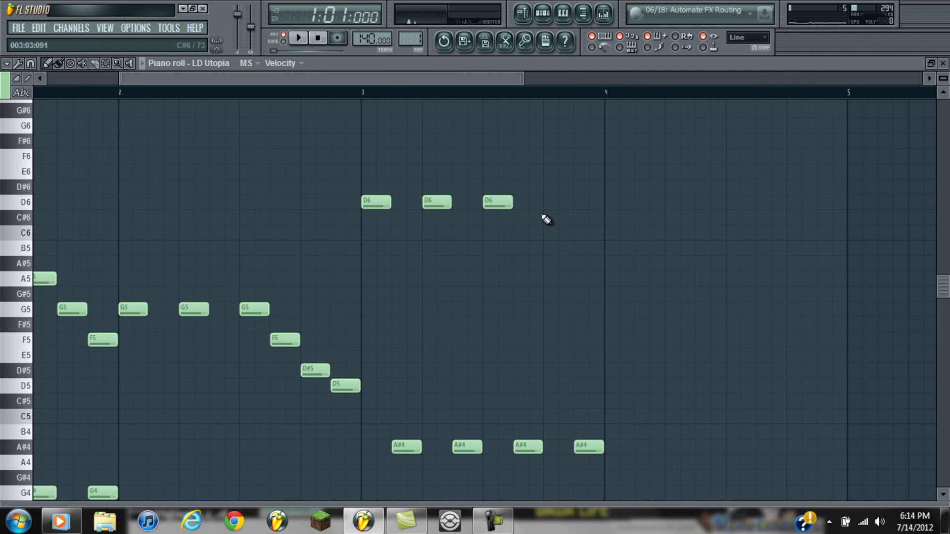
Step: Add a short D#6 grace note just before the third D6 in bar 3
left_click(468, 211)
left_click(468, 220)
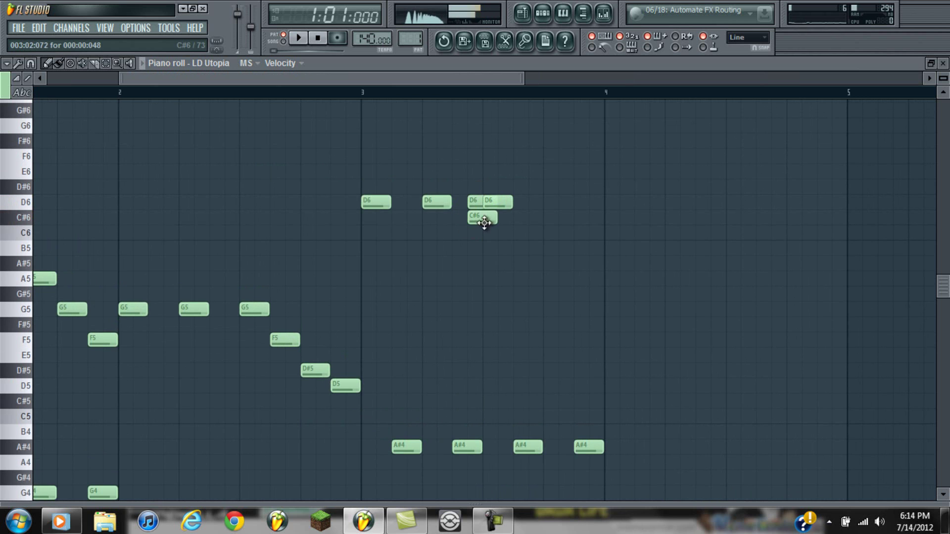
left_click_drag(471, 201, 480, 183)
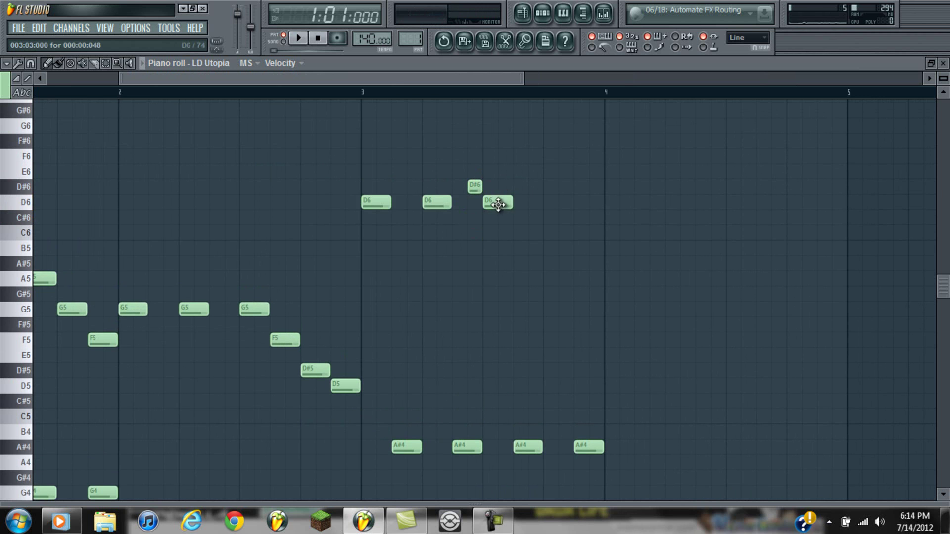
Step: End the bar 3 melody with D#6 and G6, and place an F6 at the start of bar 4
left_click(549, 187)
left_click(577, 141)
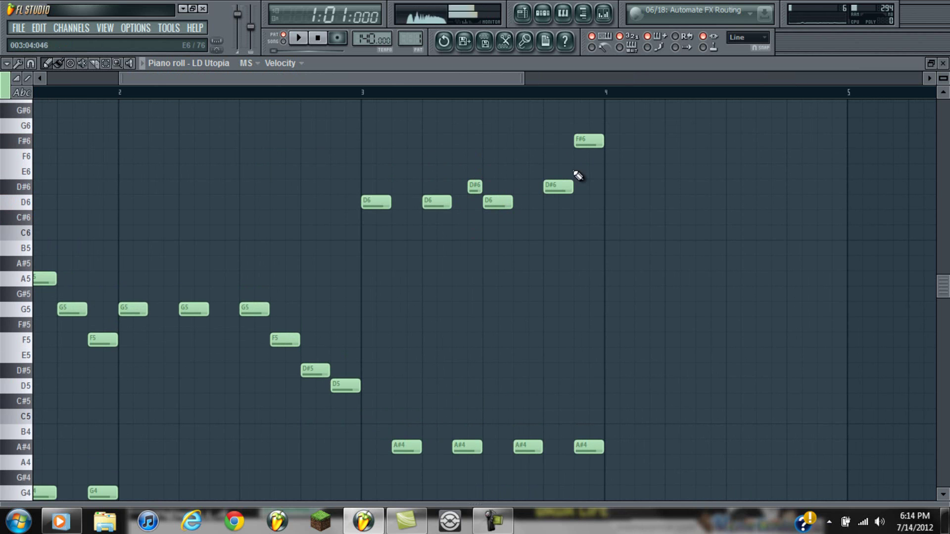
left_click_drag(593, 143, 593, 127)
left_click(607, 156)
Step: Play the pattern and raise the last two melody notes of bar 2 to A5 and A#5
key("space")
left_click_drag(522, 78, 605, 97)
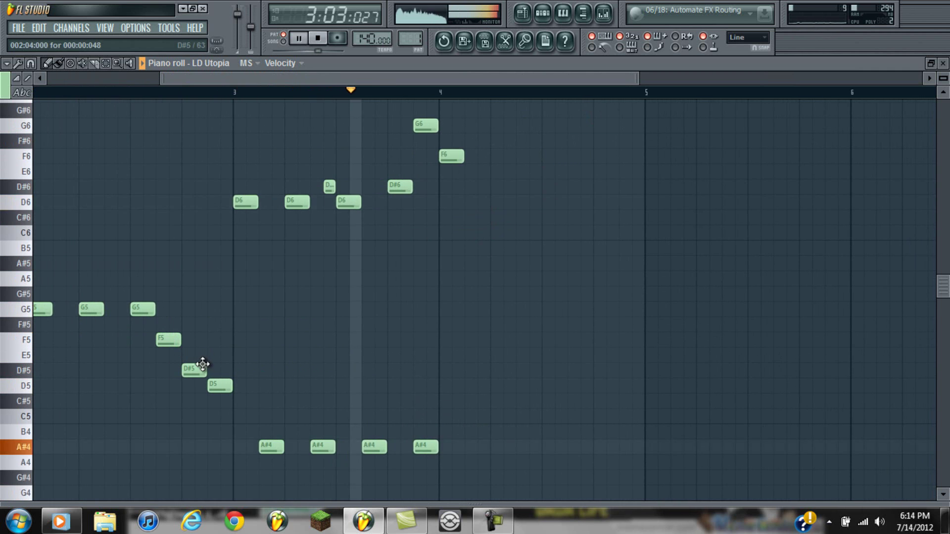
left_click_drag(194, 370, 198, 277)
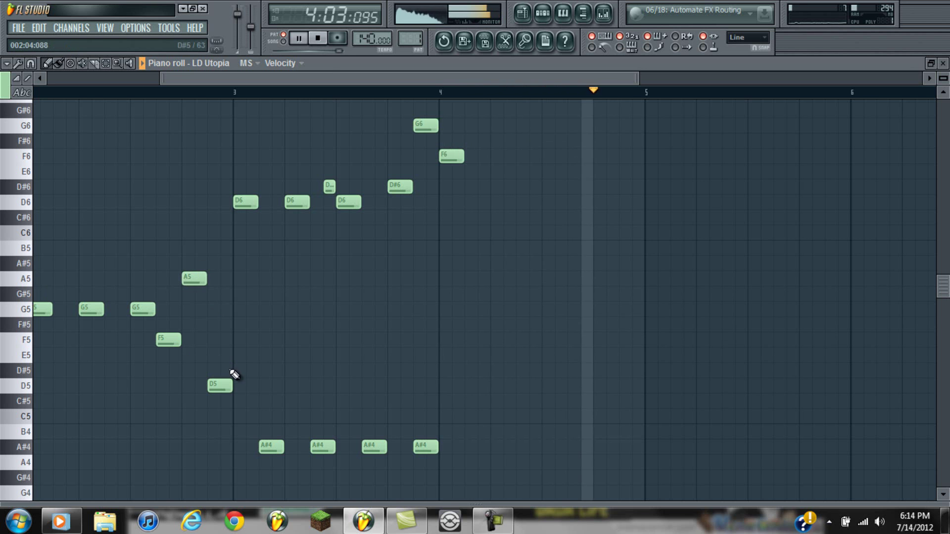
left_click_drag(221, 381, 216, 250)
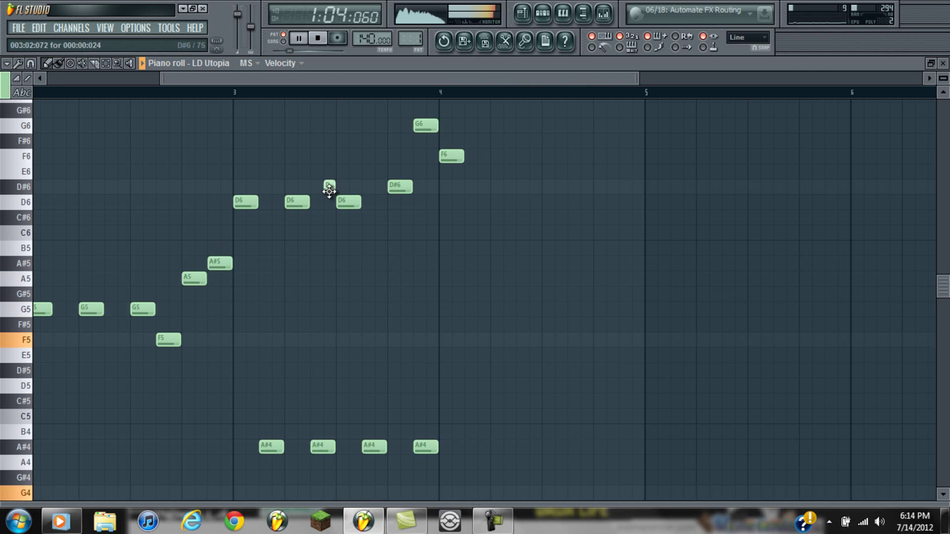
Step: Lower bar 3's grace note to D6, its last melody note to F6, and bar 4's first note to D6
left_click_drag(329, 191, 329, 206)
left_click_drag(423, 132, 449, 202)
key("space")
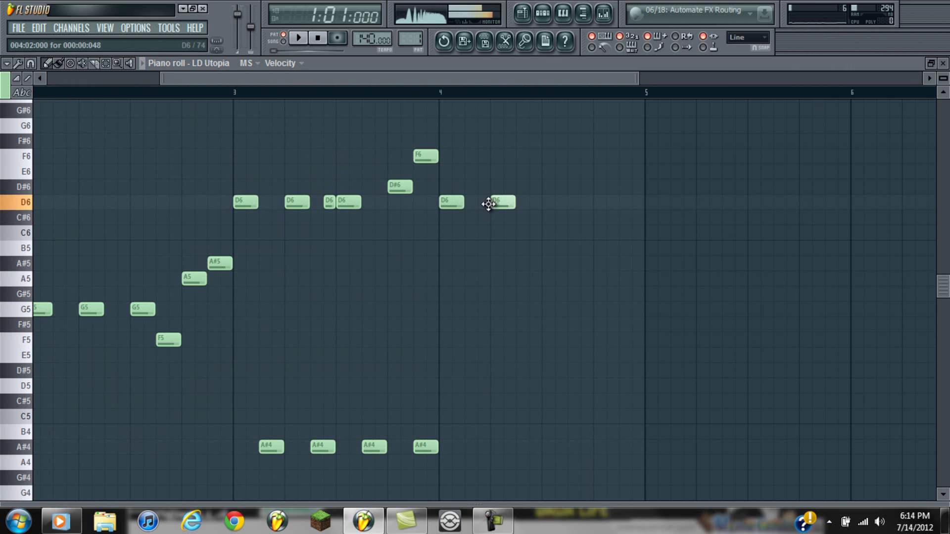
Step: Complete the bar 4 melody with D6 on beat 3, followed by D#6, D6 and C6, and play it back
left_click(573, 187)
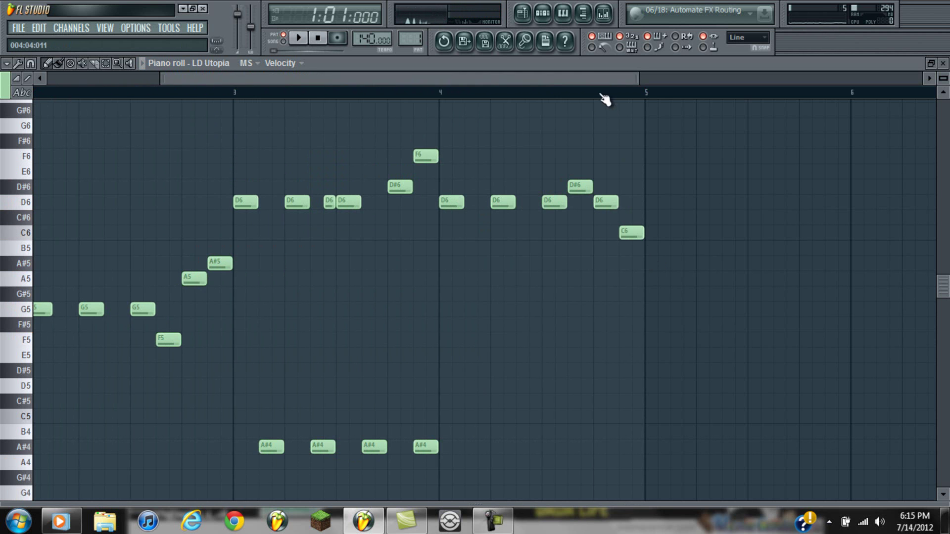
scroll(601, 92, "down", 4)
key("space")
Step: Duplicate all notes of the four-bar pattern into bars 5 to 8 and restart playback
scroll(378, 399, "down", 6)
scroll(384, 431, "up", 4)
scroll(271, 121, "up", 4)
scroll(278, 154, "up", 3, "ctrl")
key("ctrl+a")
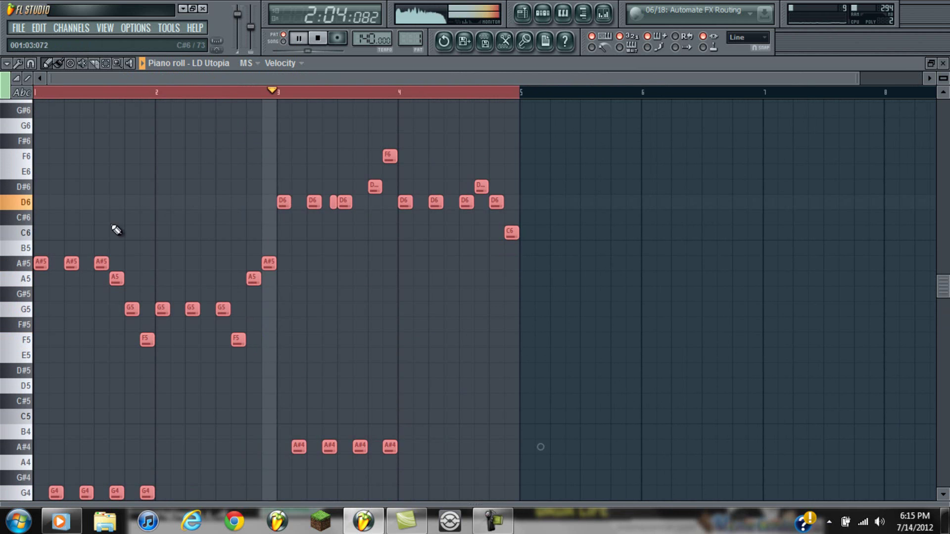
key("ctrl+b")
left_click_drag(518, 93, 36, 119)
key("space")
key("space")
Step: Delete the short D6 grace note from bar 3
right_click(422, 150)
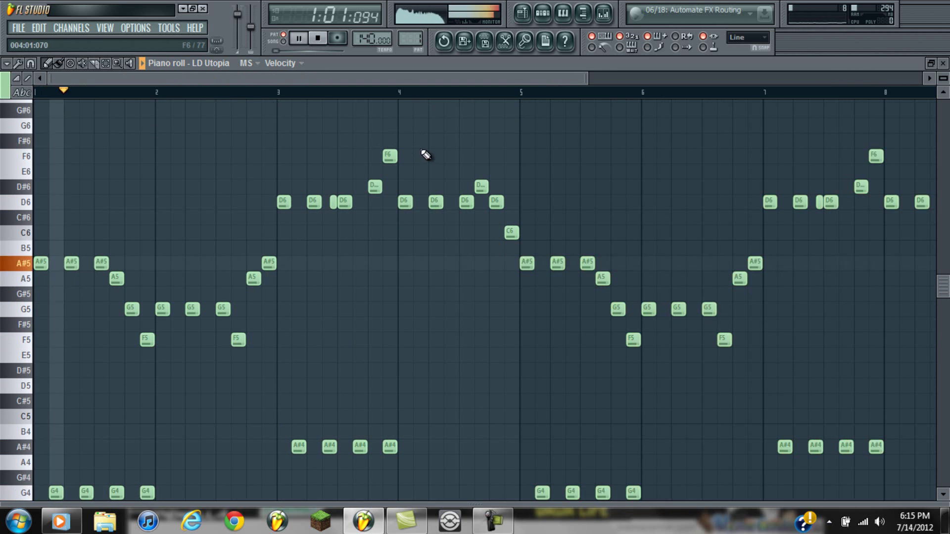
scroll(470, 157, "up", 3, "ctrl")
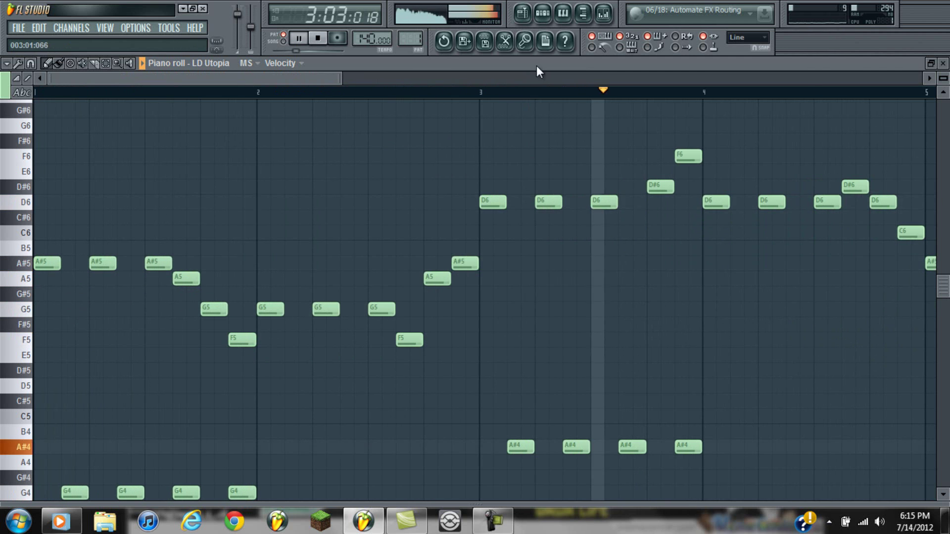
key("space")
Step: Rework the bar 4 melody into C6, C6, A#5, D6, C6 and A5
left_click_drag(398, 202, 398, 237)
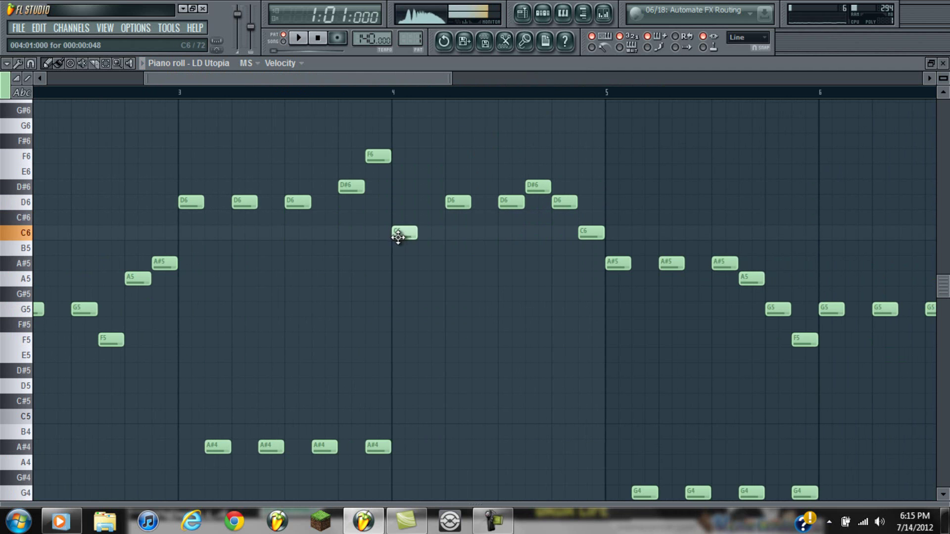
left_click(456, 236)
right_click(456, 204)
key("space")
left_click_drag(504, 207, 507, 267)
left_click_drag(543, 190, 591, 282)
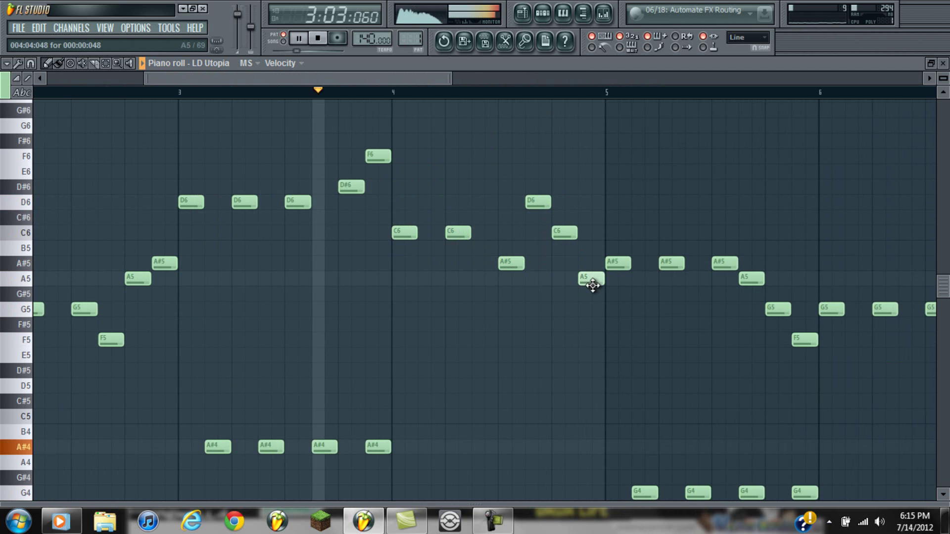
Step: Raise the first three melody notes of bar 6 to A5 and its last note to C6
left_click_drag(538, 78, 435, 90)
key("space")
left_click(422, 252)
mouse_move(424, 240)
left_mouse_down()
mouse_move(430, 197)
mouse_move(417, 273)
left_mouse_up()
key("space")
left_click_drag(479, 309, 476, 279)
left_click(512, 278)
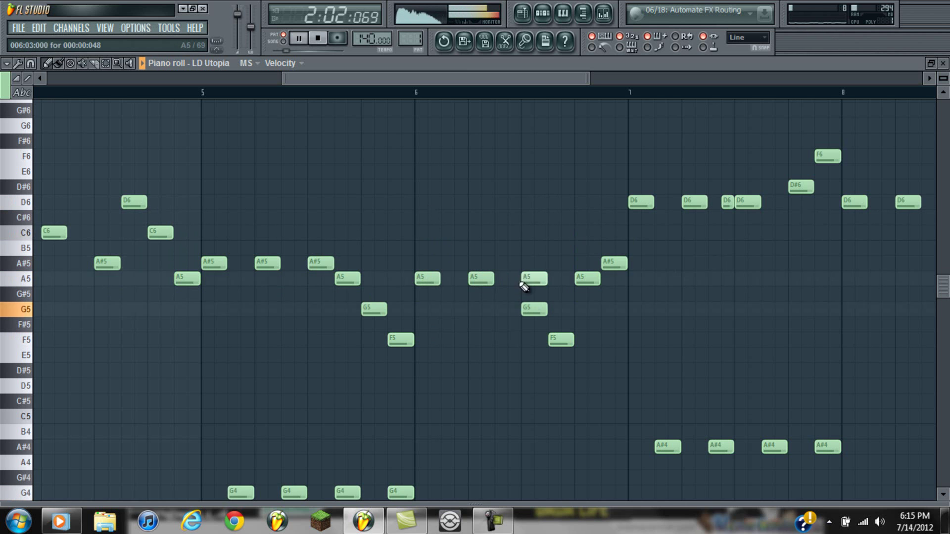
right_click(536, 309)
left_click_drag(560, 293, 609, 233)
left_click_drag(638, 203, 647, 185)
Step: Raise the first two melody notes of bar 6 to A#5 during playback
left_click_drag(526, 79, 579, 96)
key("space")
left_click_drag(278, 277, 321, 265)
left_click(266, 265)
right_click(275, 310)
Step: Set the melody notes on the offbeats after beats 3 and 4 of bar 6 to G5
left_click_drag(403, 263, 399, 307)
left_click(475, 218)
left_click_drag(475, 221, 446, 314)
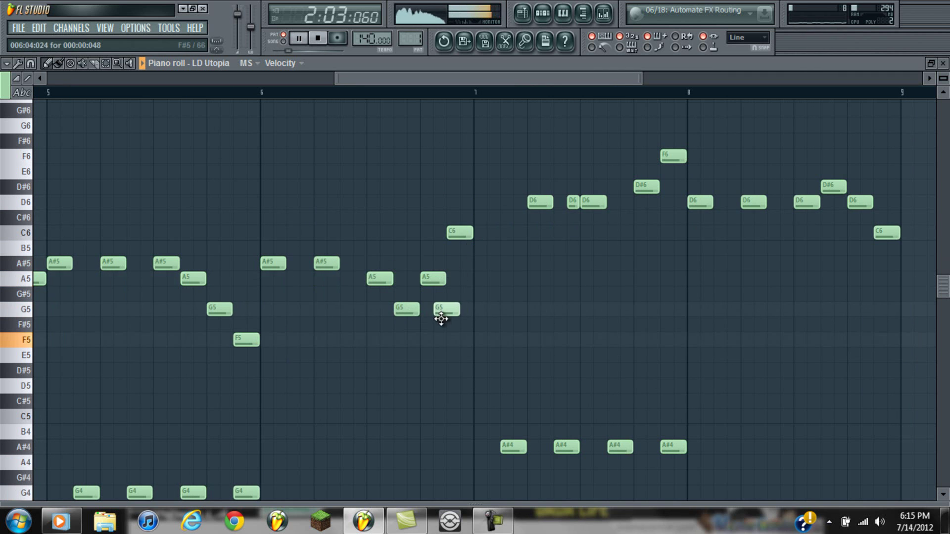
Step: Set the first two melody notes of bar 7 to C6 and delete the short D6 grace note
left_click(486, 265)
left_click_drag(493, 211, 479, 241)
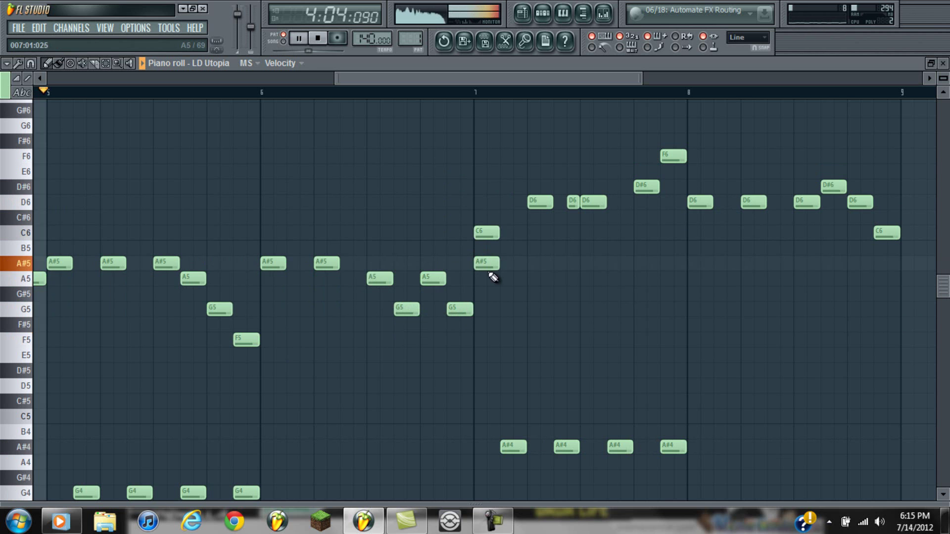
right_click(488, 261)
left_click_drag(537, 204, 536, 243)
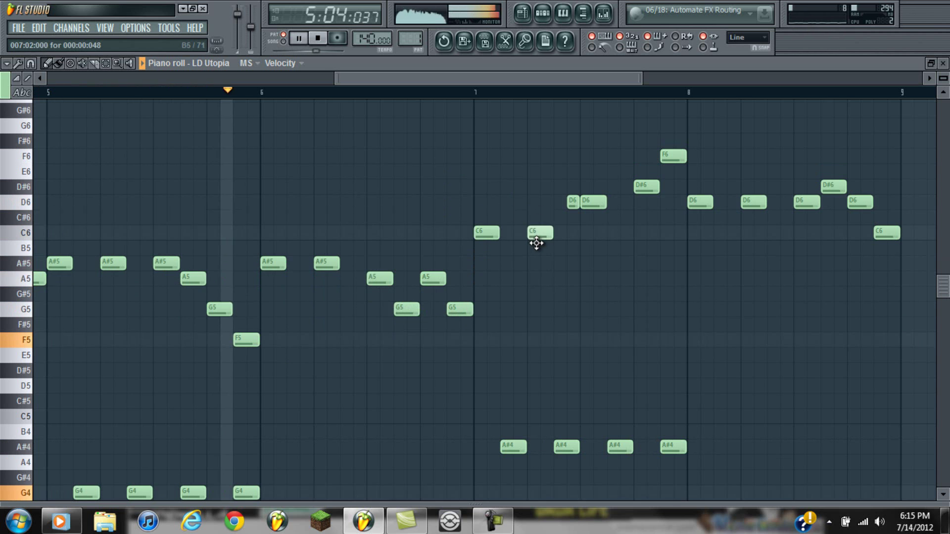
right_click(574, 202)
key("space")
Step: Replace the two G5 notes late in bar 6 with A#5 and D#6
left_click(375, 280)
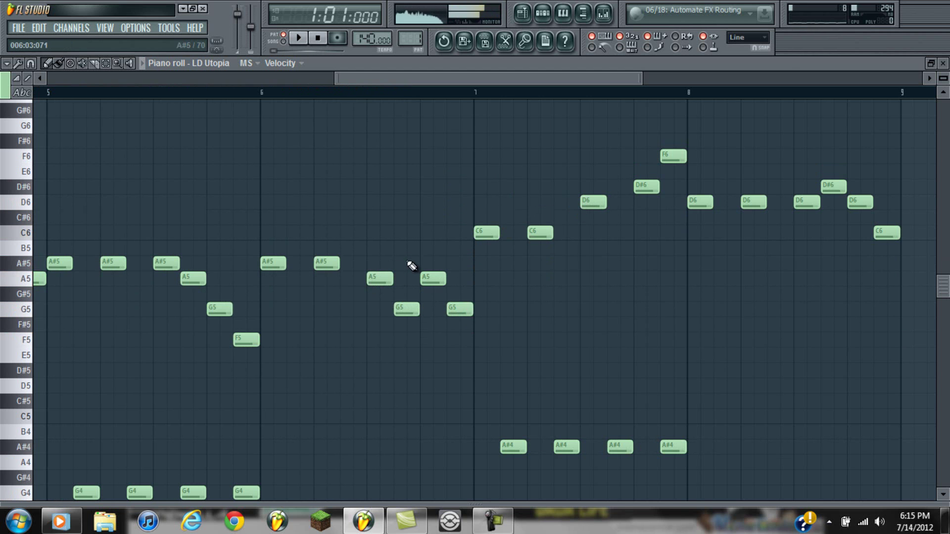
left_click(396, 261)
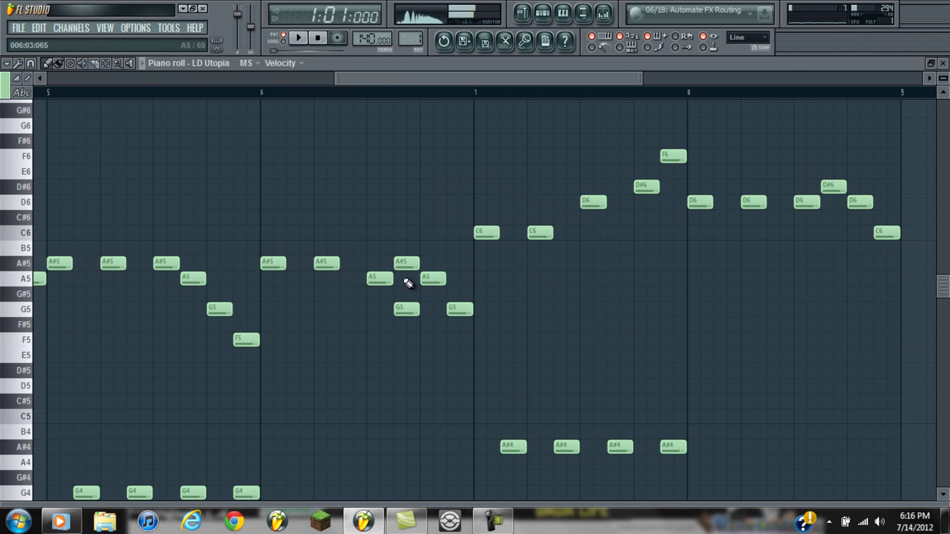
left_click(452, 203)
left_click_drag(458, 201, 459, 185)
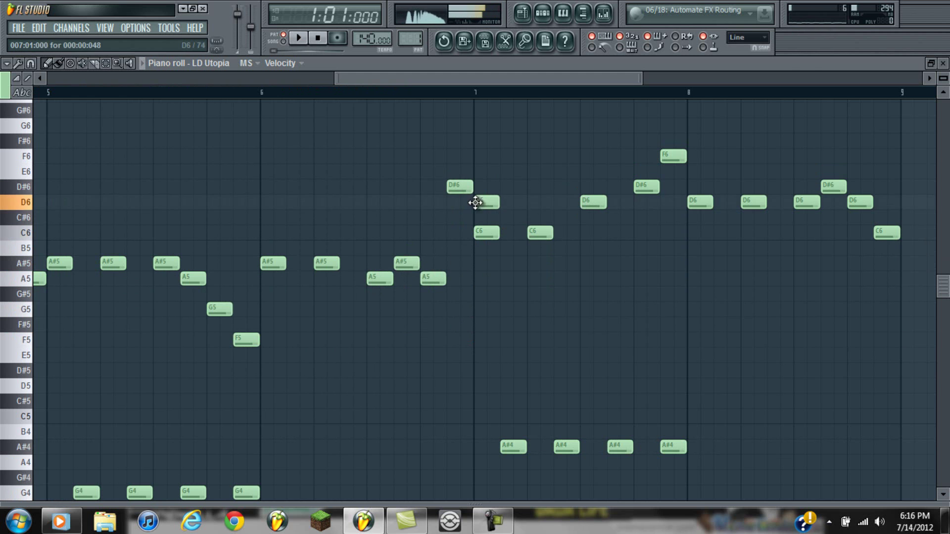
Step: Change the bar 7 melody to D6, D6, C6, A#5 and C6
left_click_drag(531, 186, 531, 203)
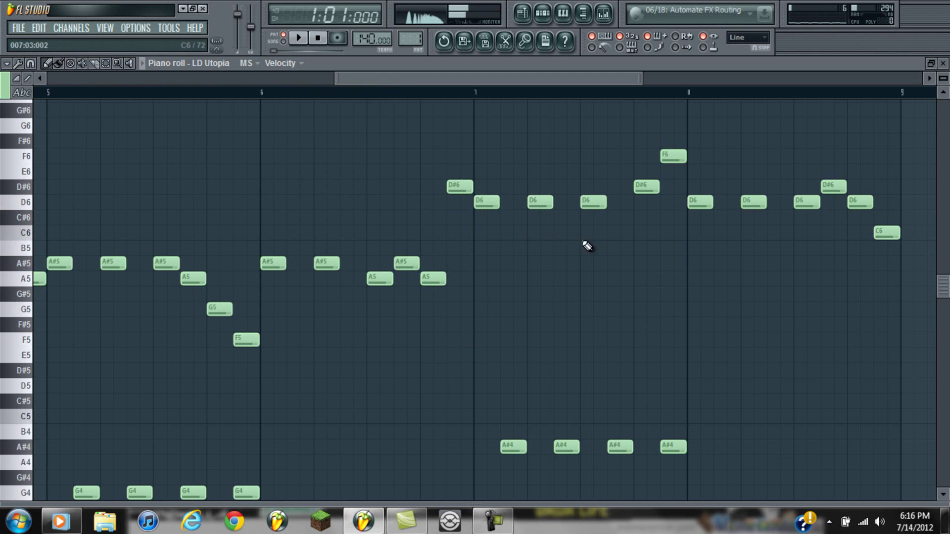
left_click(638, 264)
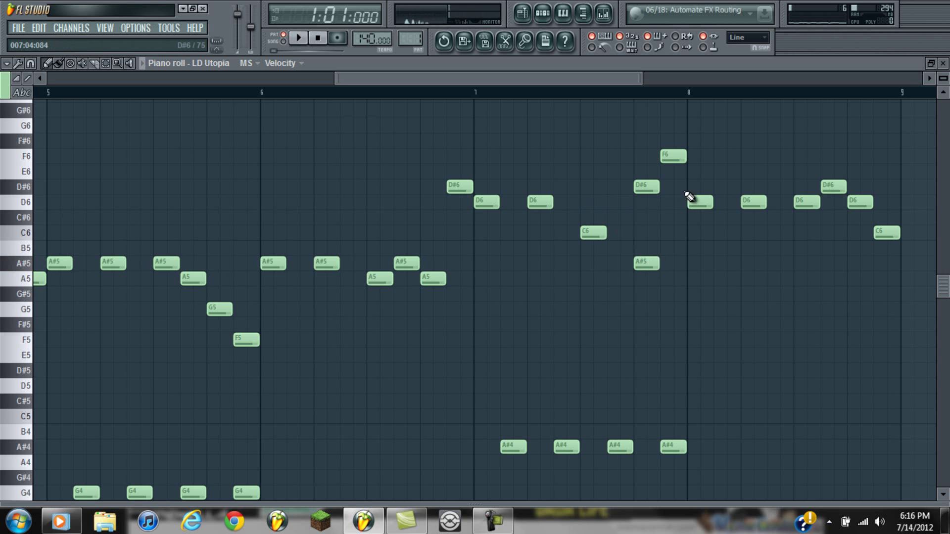
key("space")
left_click_drag(680, 235, 678, 237)
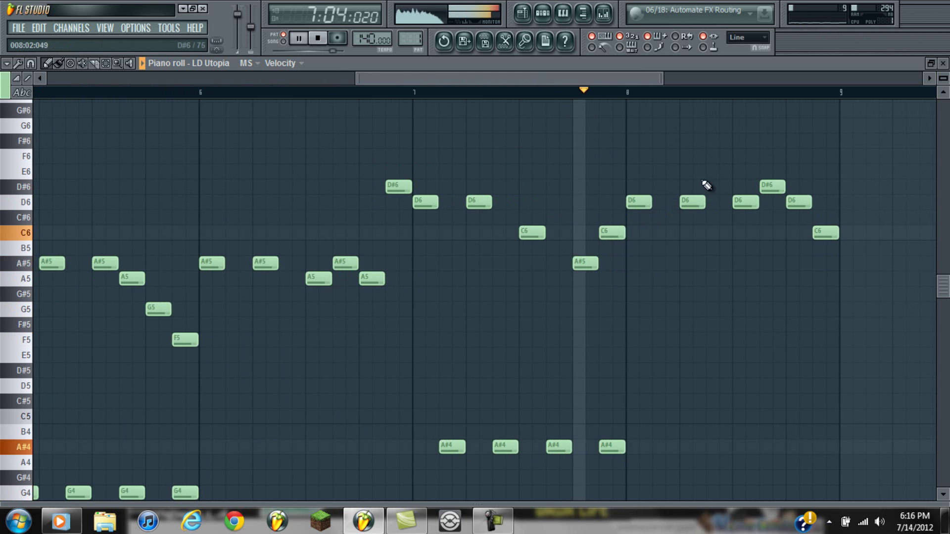
Step: Lower the melody notes in bar 8 and play the pattern
key("space")
left_click_drag(609, 201, 639, 280)
key("space")
Step: Close the piano roll and the LD Utopia channel settings window
left_click(942, 63)
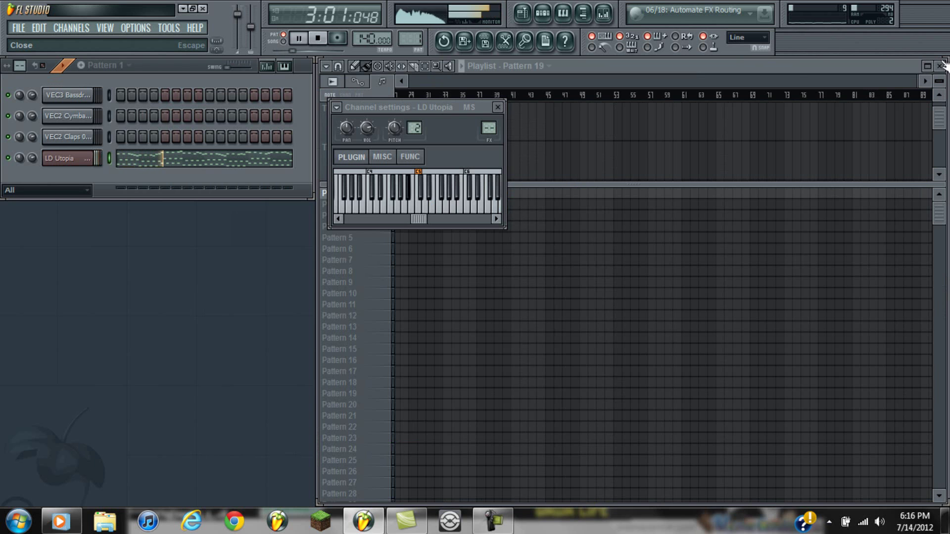
left_click(498, 107)
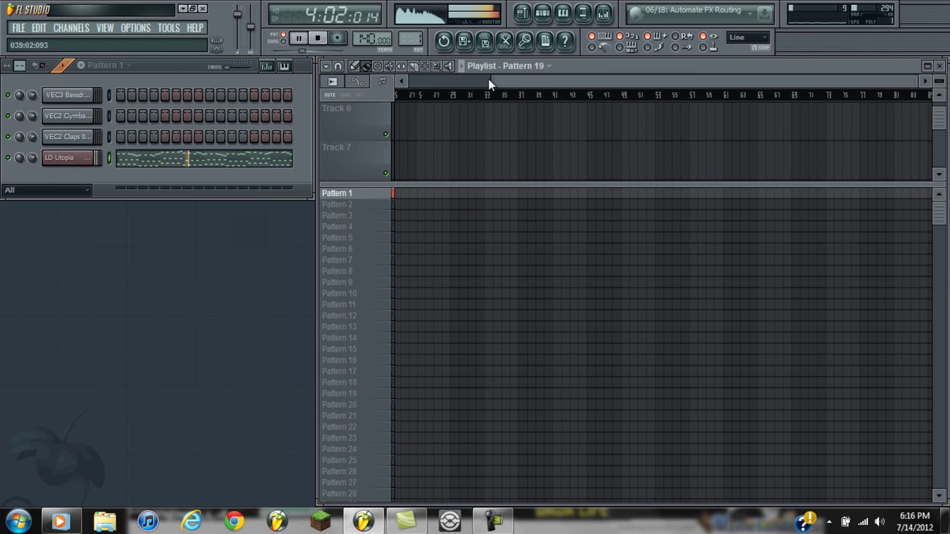
Step: Place Pattern 1 across bars 1 to 24 and Pattern 2 across bars 9 to 24 in the playlist
left_click(461, 66)
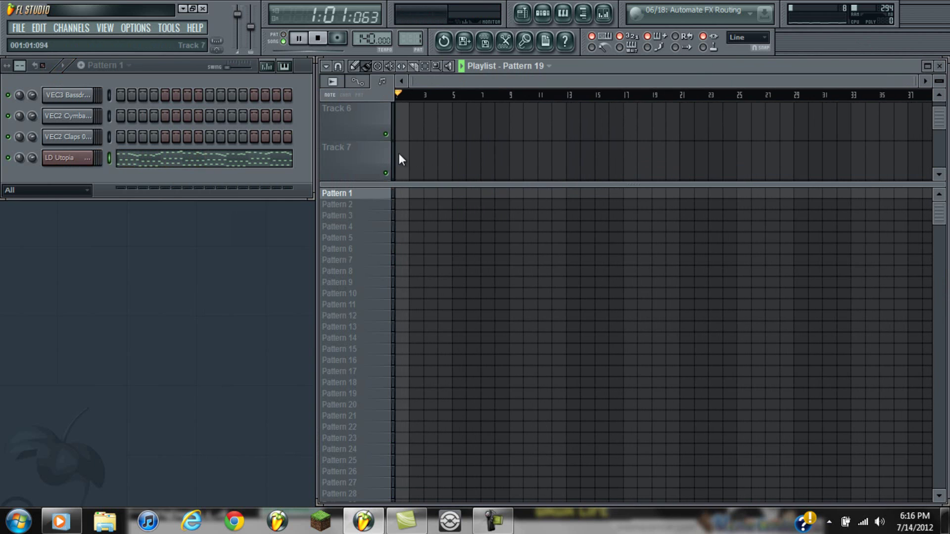
left_click_drag(404, 193, 663, 194)
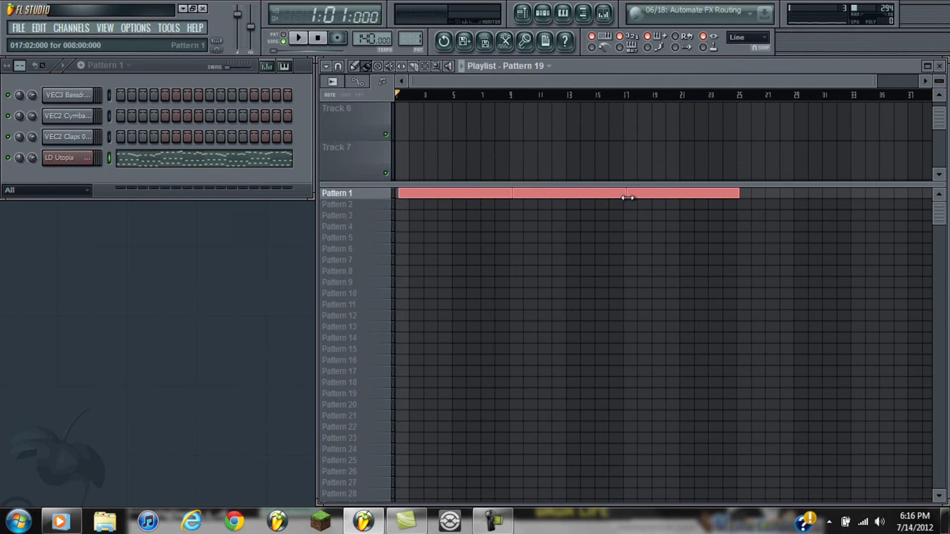
left_click_drag(507, 207, 647, 203)
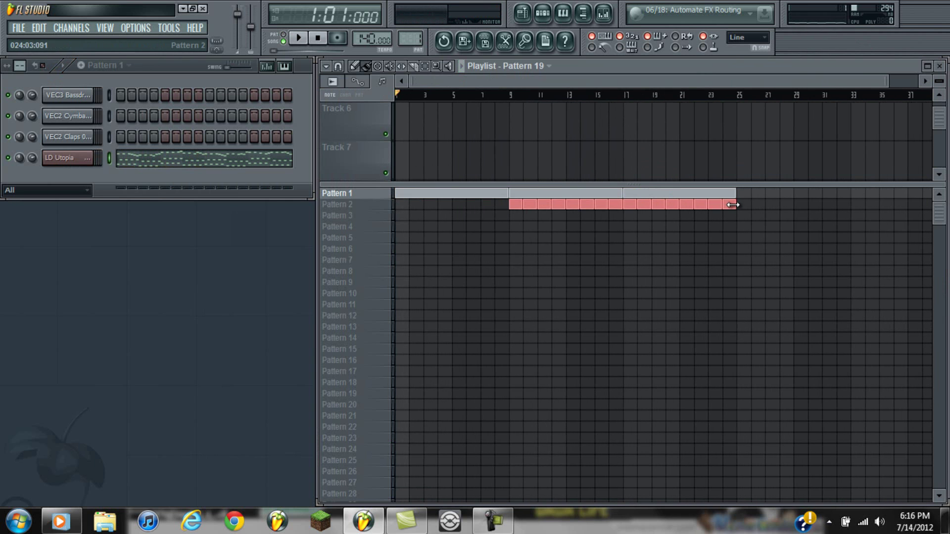
Step: Program Pattern 2 with bass drums every four steps, cymbals on steps 3, 7, 11 and 15, and claps on steps 5 and 13
left_click(357, 204)
right_click(82, 97)
left_click(123, 207)
key("space")
left_click(165, 115)
left_click(254, 117)
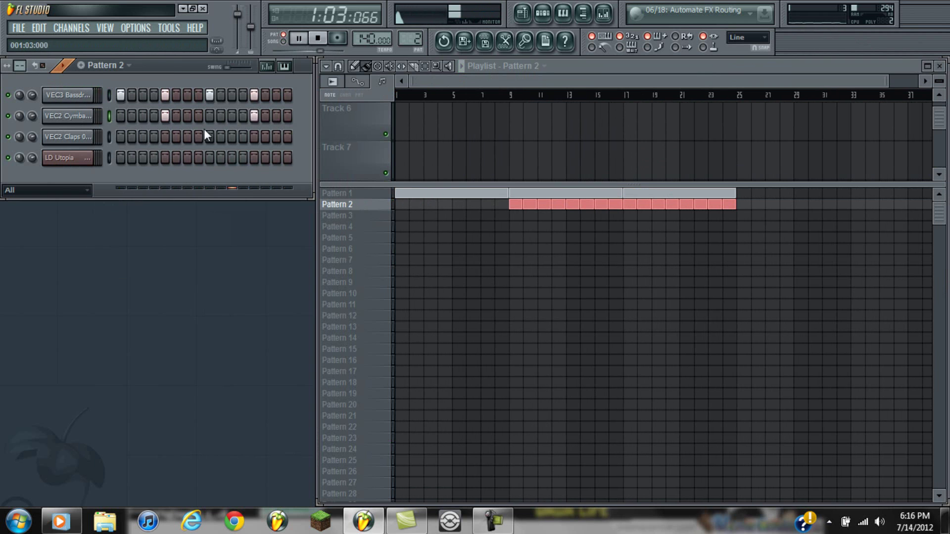
left_click(142, 116)
left_click(231, 116)
left_click(276, 116)
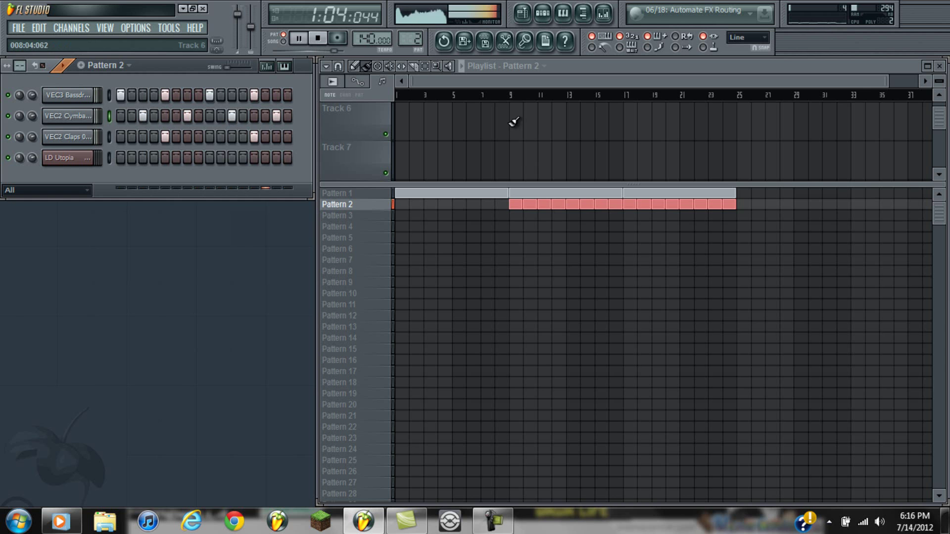
Step: Stop playback and route the LD Utopia channel to mixer insert 2, naming the insert after the channel
left_click(552, 100)
key("space")
left_click(605, 22)
left_click(604, 22)
left_click(88, 166)
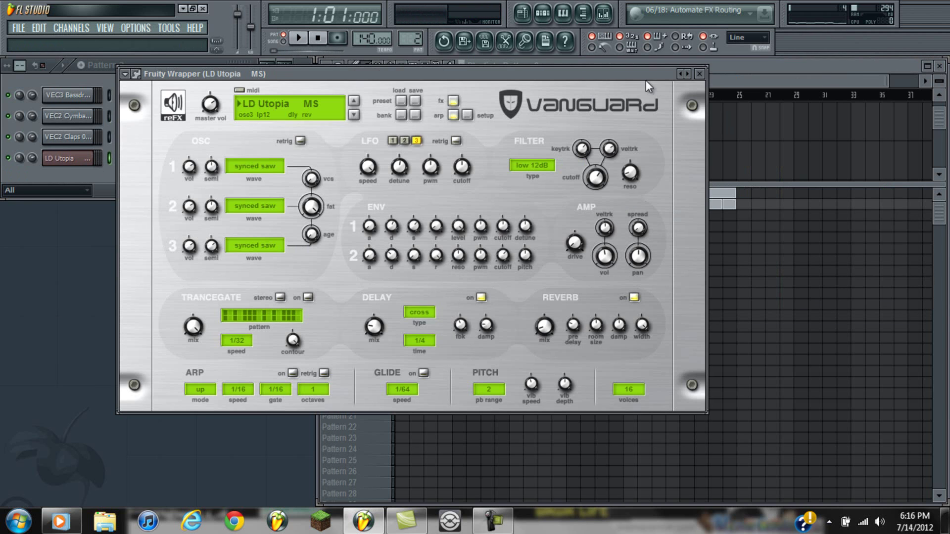
left_click(698, 74)
left_click(336, 108)
left_click(345, 137)
left_click(92, 99)
left_click(61, 115)
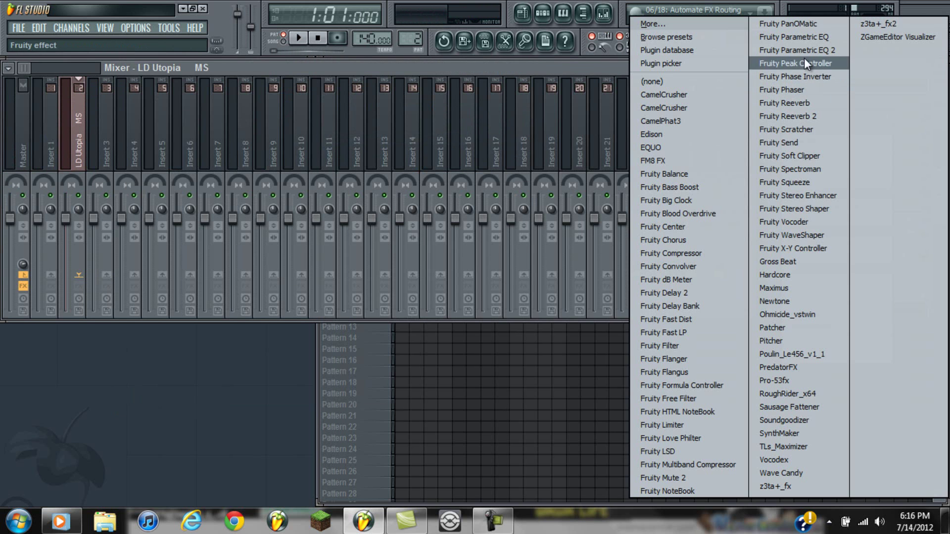
Step: Add Fruity Fast LP to the LD Utopia mixer insert and create an automation clip for its Cutoff
left_click(690, 333)
right_click(29, 182)
left_click(78, 268)
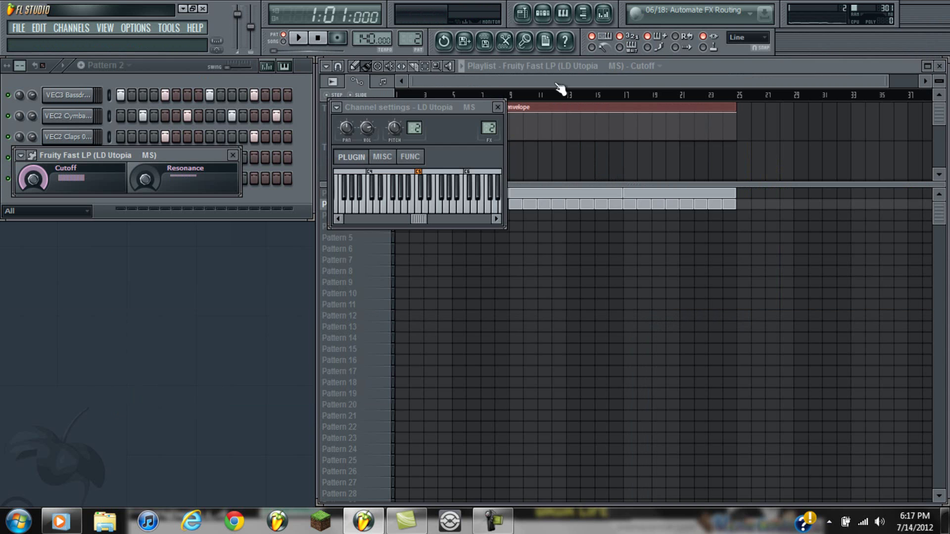
Step: Close the channel and effect windows, and shape the Cutoff automation as a curve rising from bar 1 to its maximum at bar 9
left_click(498, 108)
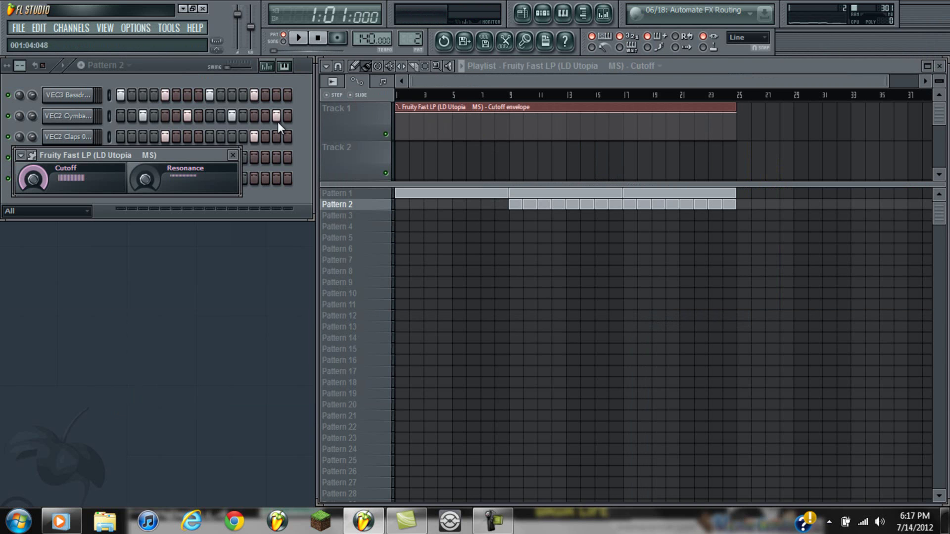
left_click(233, 155)
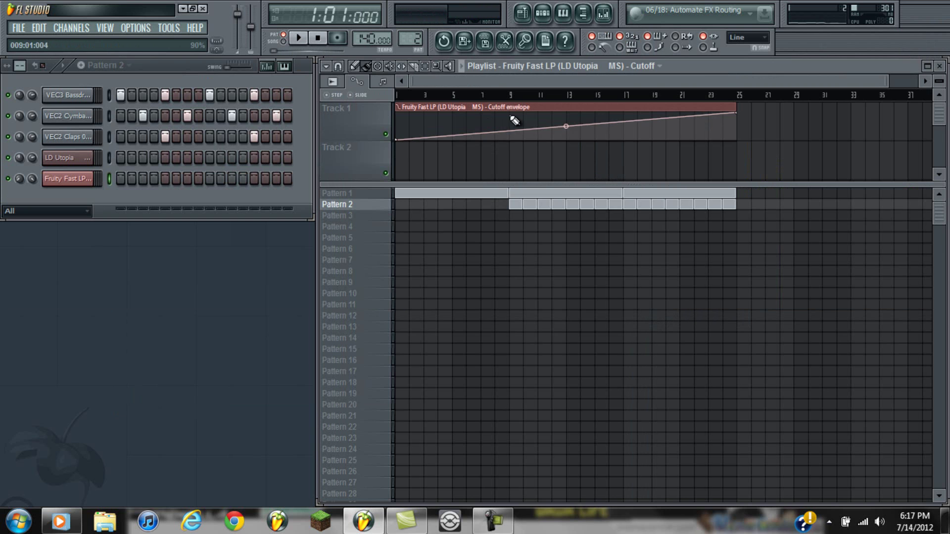
left_click_drag(512, 121, 509, 98)
left_click_drag(455, 133, 428, 57)
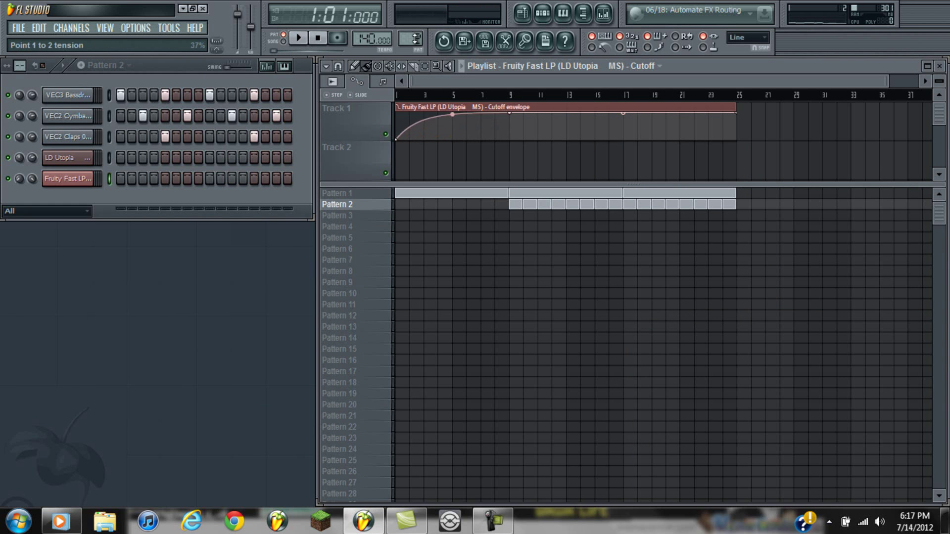
Step: Find the VEC2 Cymbals Crash 08 sample in the browser and place it on Track 2 at bars 9, 17 and 25
left_click(583, 13)
scroll(96, 237, "up", 8)
left_click(99, 218)
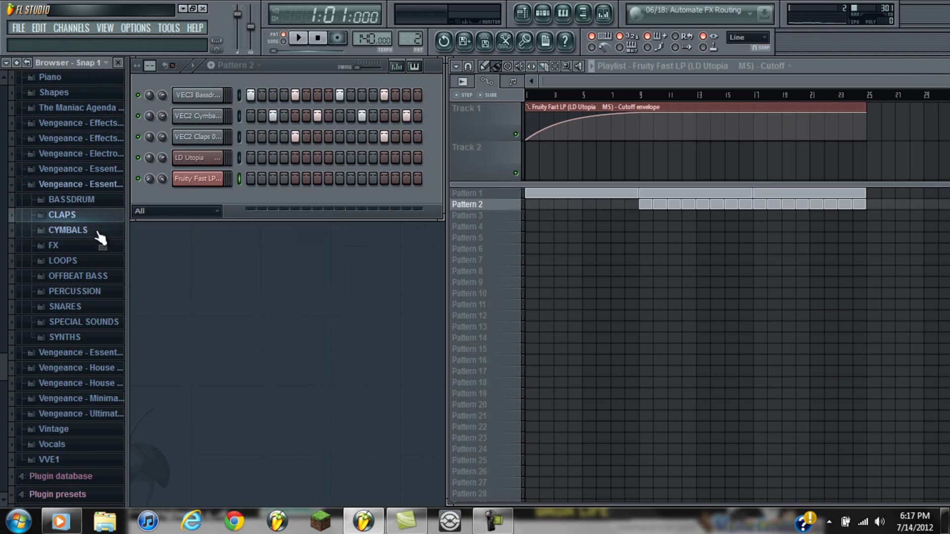
left_click(99, 230)
left_click(93, 273)
scroll(118, 223, "up", 2)
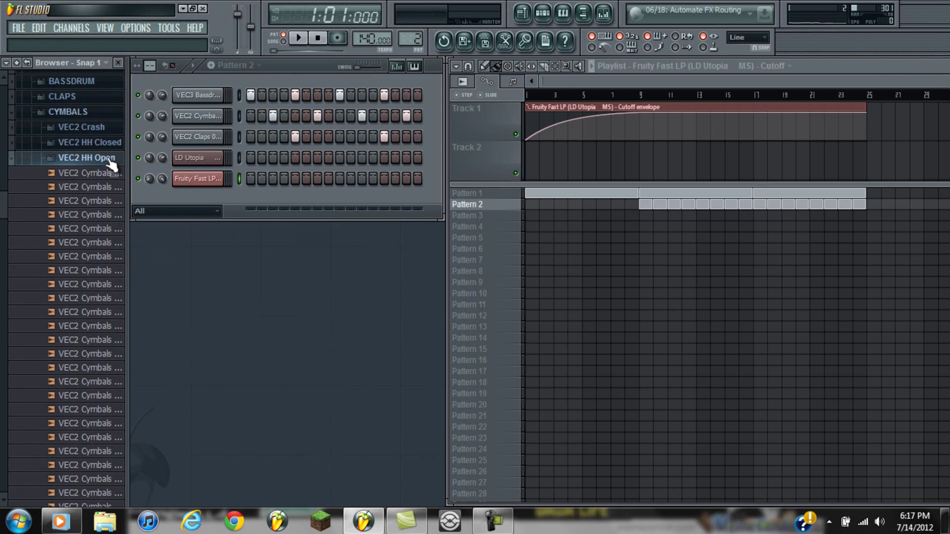
left_click(82, 120)
left_click_drag(74, 243, 640, 154)
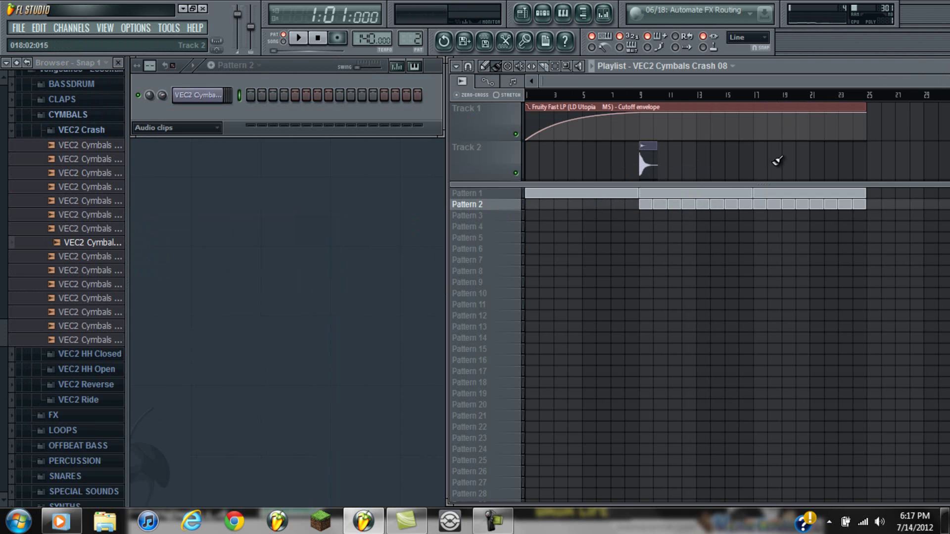
left_click(873, 155)
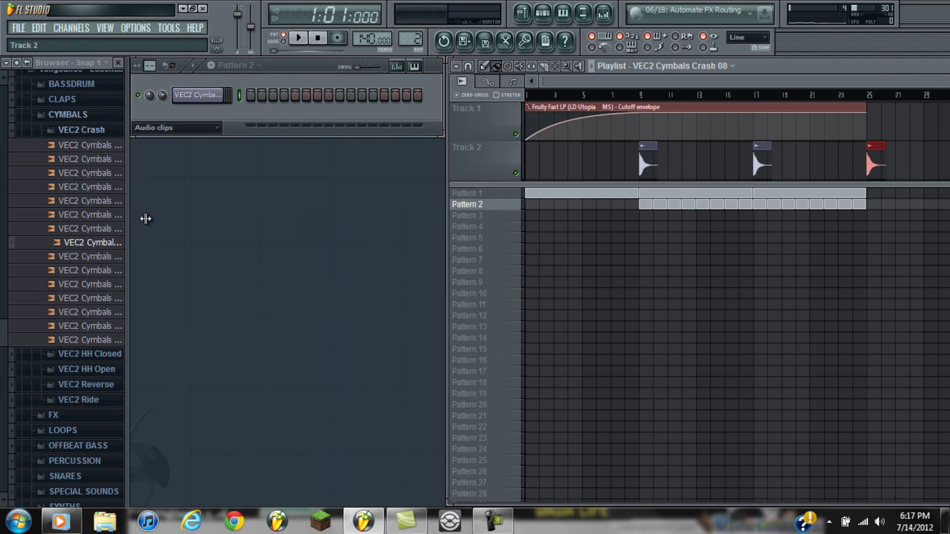
Step: Add the VEC2 Cymbals Reverse 06 sample to Track 2 ahead of each of the three crash clips
left_click(99, 130)
left_click(103, 177)
left_click(106, 231)
left_click(112, 262)
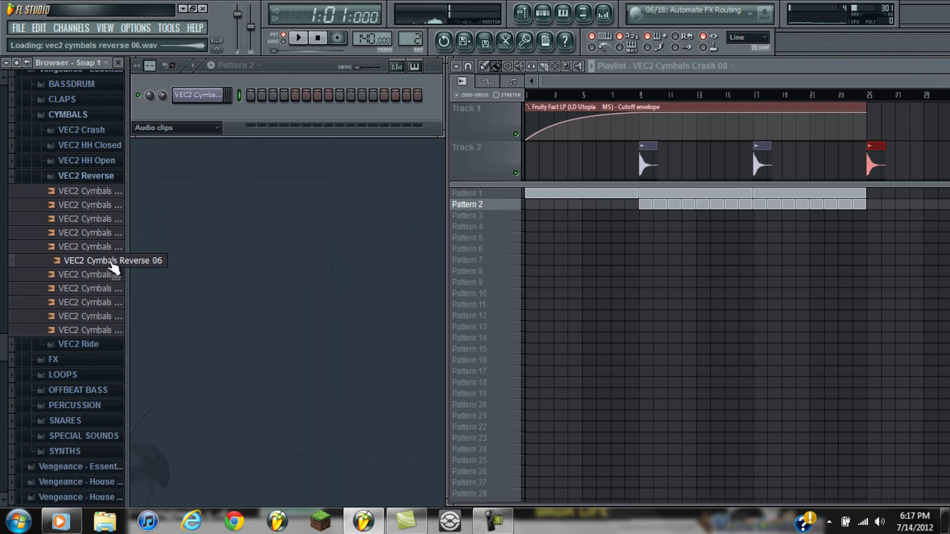
mouse_move(113, 270)
left_mouse_down()
mouse_move(610, 197)
mouse_move(624, 157)
left_mouse_up()
left_click(705, 159)
left_click(821, 159)
Step: Close the browser and move the reverse cymbal clips so each leads directly into the crash at bars 9, 17 and 25
left_click(118, 63)
left_click_drag(536, 80, 485, 475)
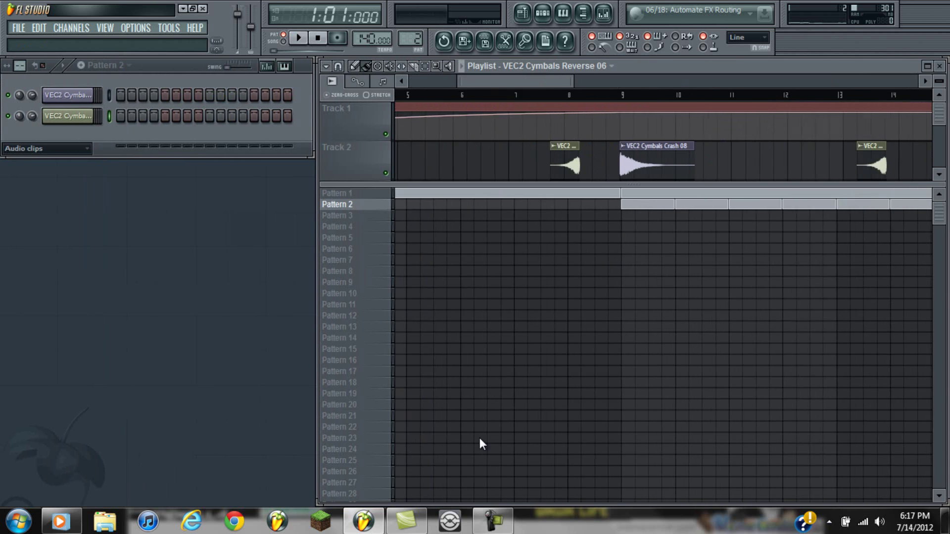
left_click_drag(417, 153, 466, 153)
left_click_drag(663, 82, 700, 204)
left_click_drag(634, 156, 705, 155)
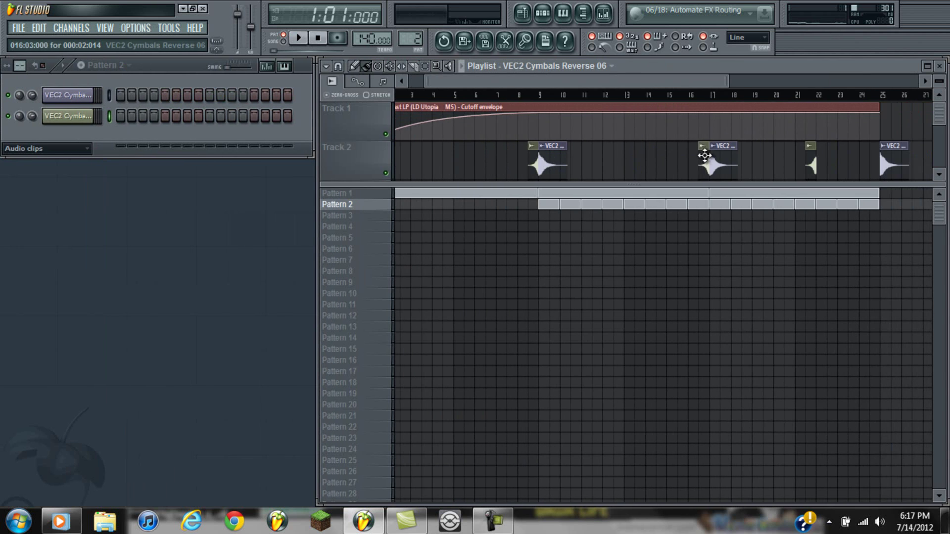
left_click_drag(682, 80, 653, 82)
Step: Set the tempo to 150 and review Pattern 1's LD Utopia notes in the piano roll while the song plays
left_click(283, 38)
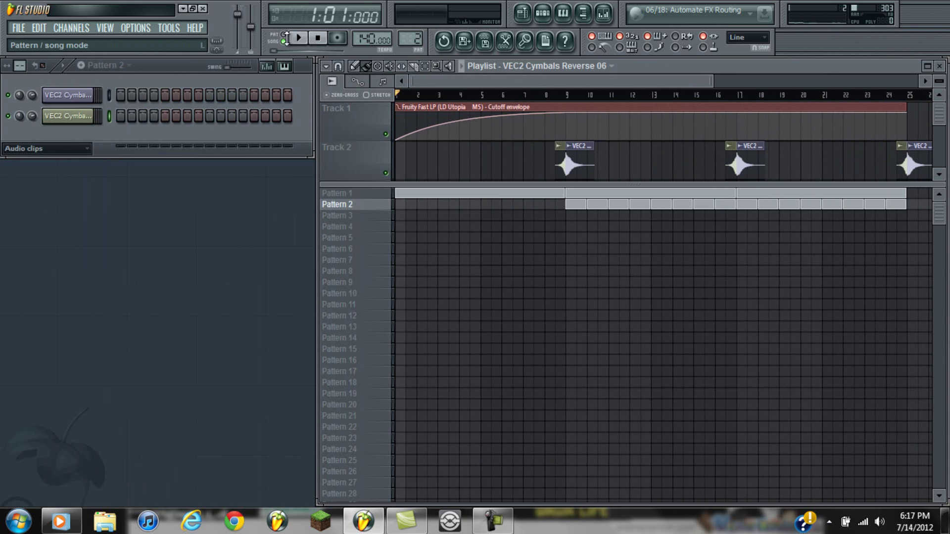
left_click(376, 193)
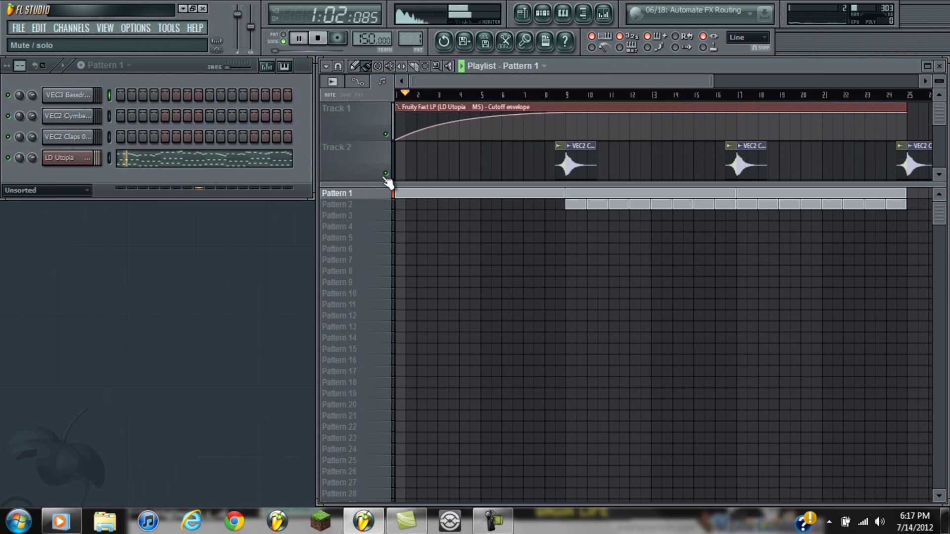
left_click(189, 157)
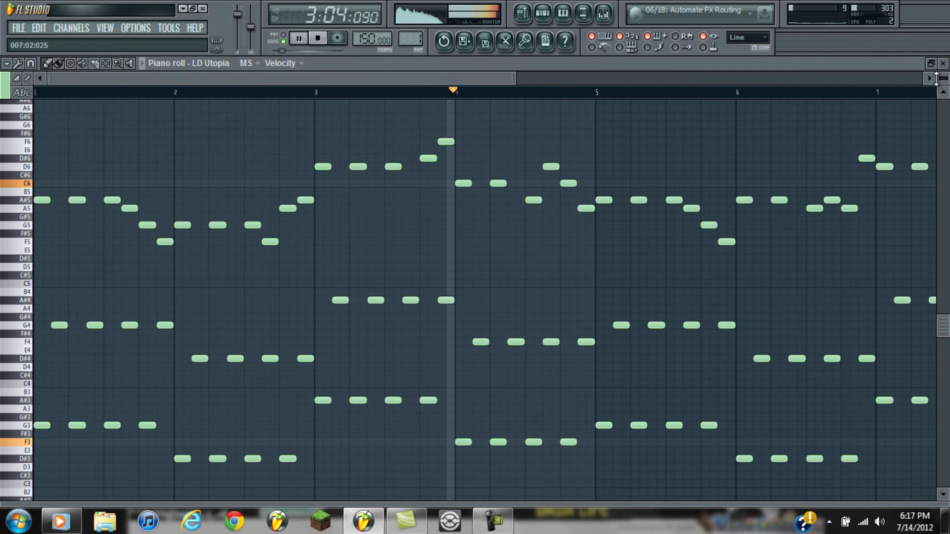
left_click_drag(943, 78, 943, 69)
scroll(860, 157, "up", 4)
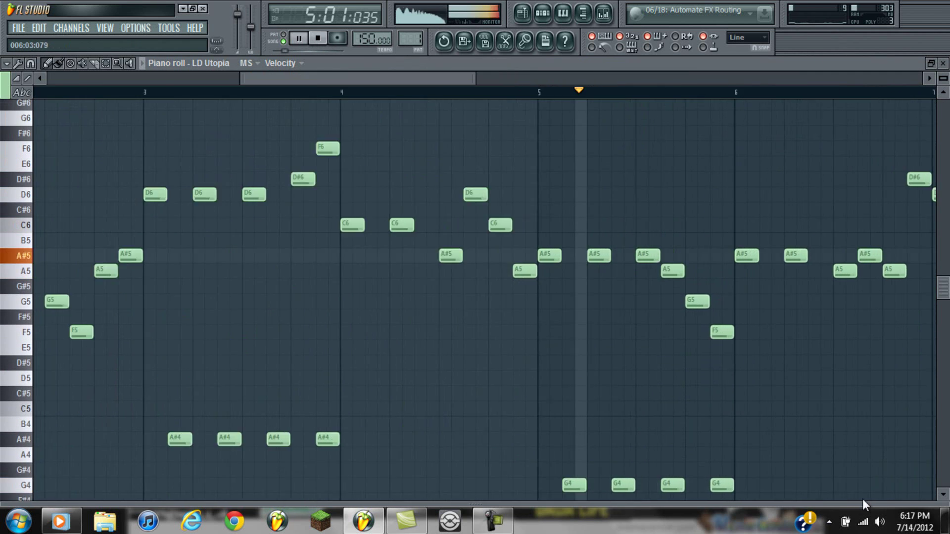
scroll(920, 60, "down", 3)
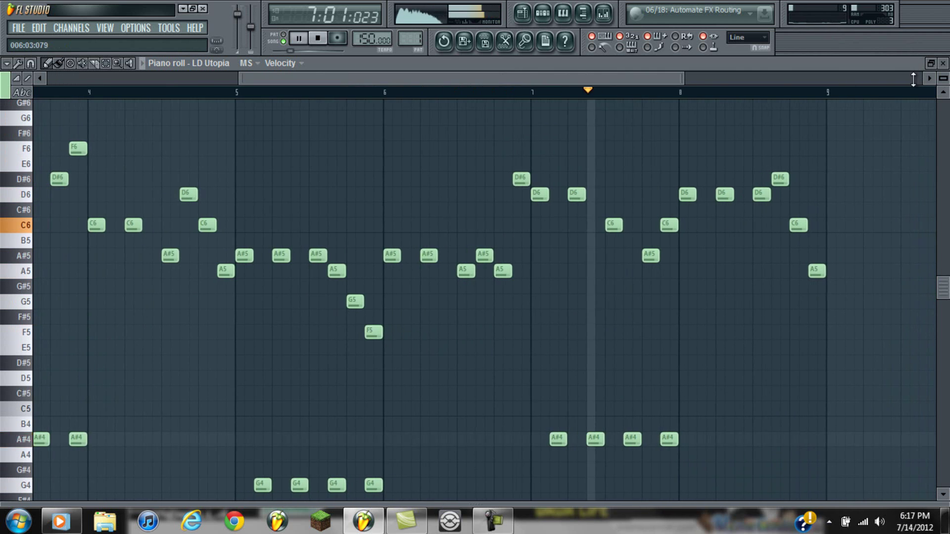
left_click(943, 63)
scroll(693, 84, "down", 1, "ctrl")
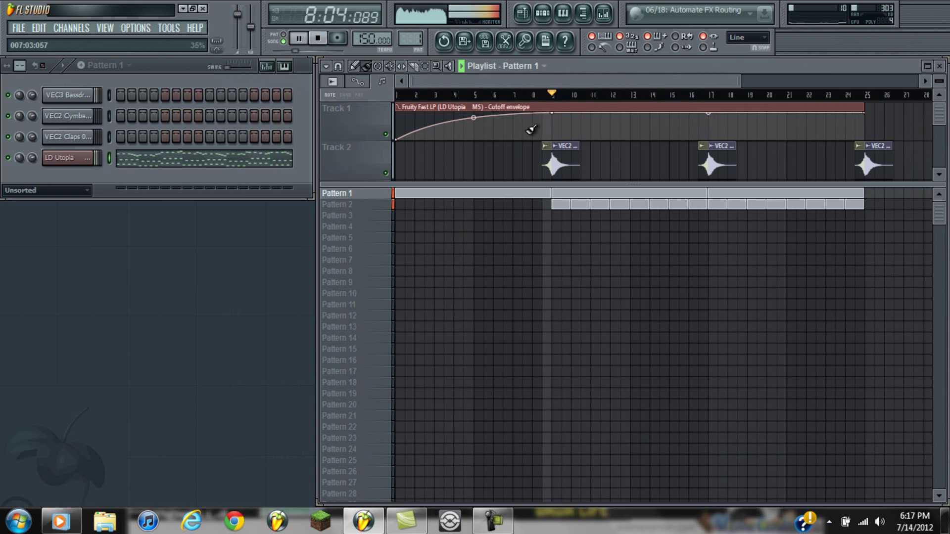
Step: Clear the claps from Pattern 2 and enter them on steps 5 and 13 of Pattern 3
left_click(381, 207)
left_click_drag(150, 142, 304, 142)
left_click(376, 216)
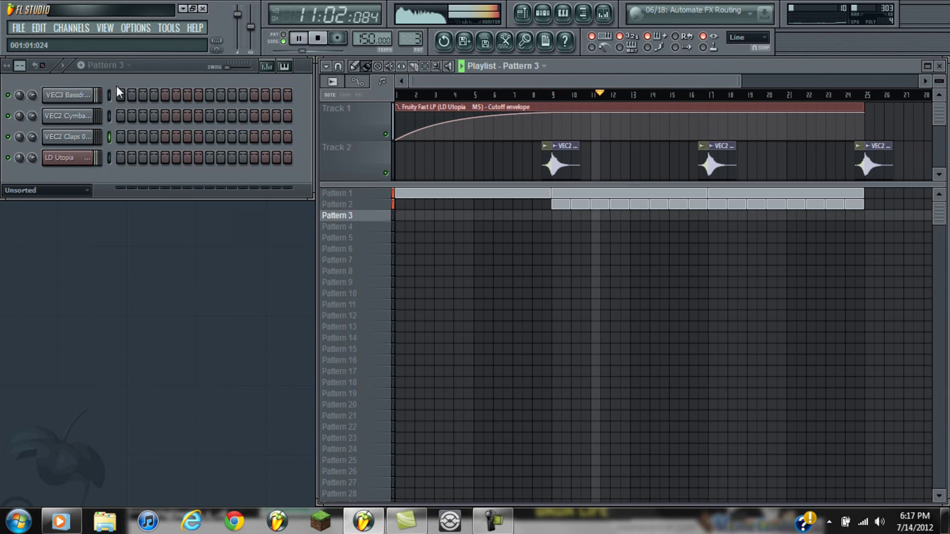
left_click(165, 136)
left_click(254, 137)
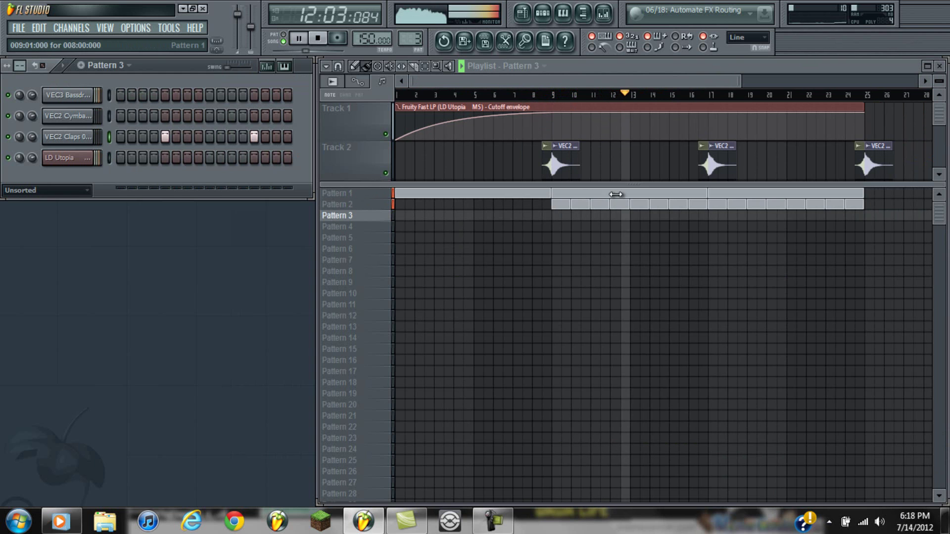
Step: Place Pattern 3 across bars 17 to 24 in the playlist and reselect Pattern 1
left_click_drag(717, 215, 865, 218)
right_click(879, 217)
left_click(667, 237)
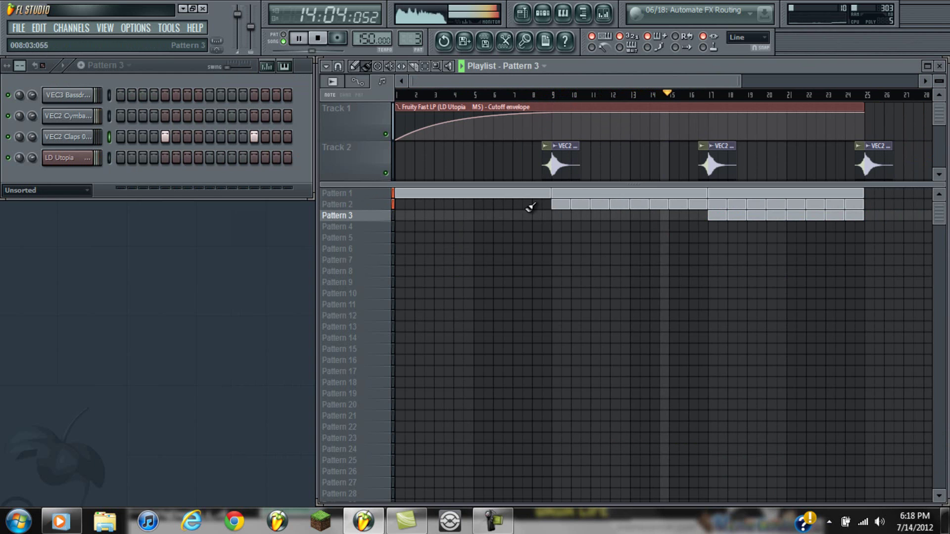
left_click(382, 196)
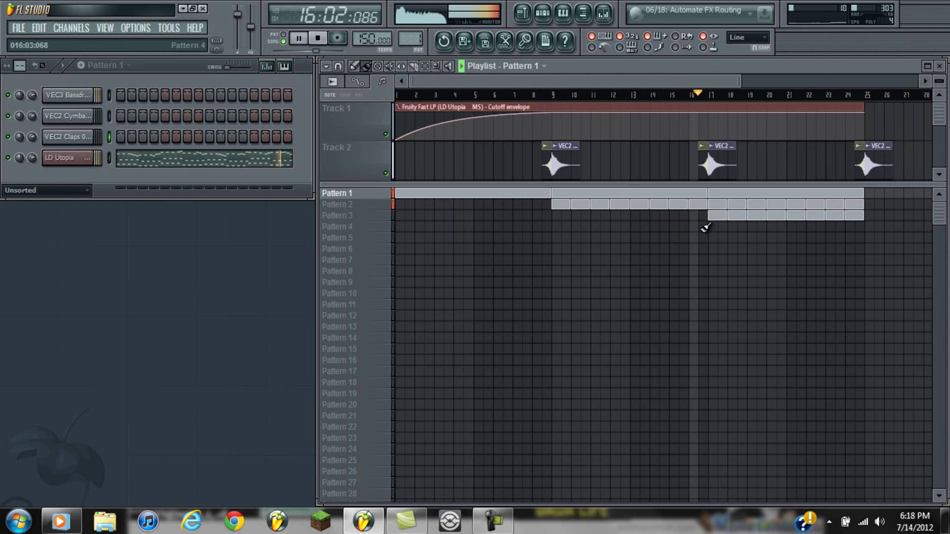
left_click(15, 29)
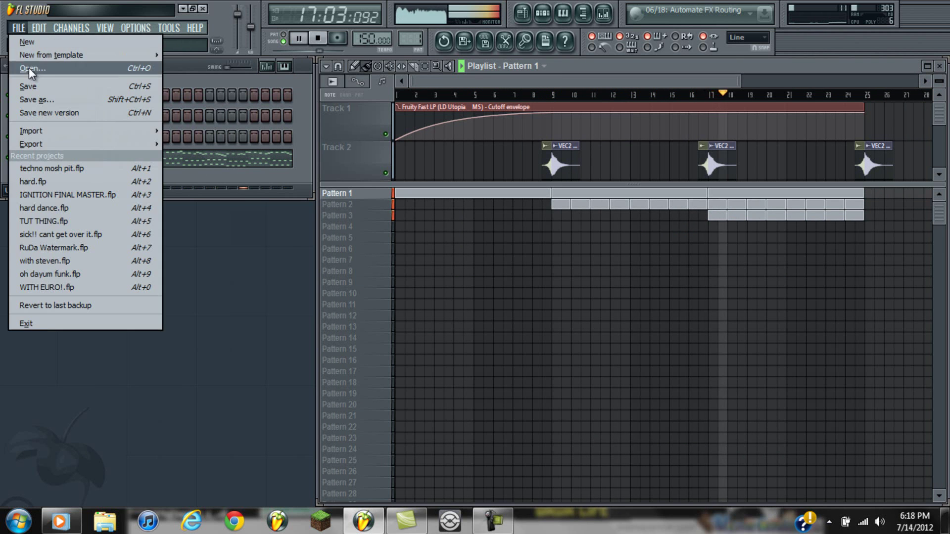
left_click(38, 84)
key("Escape")
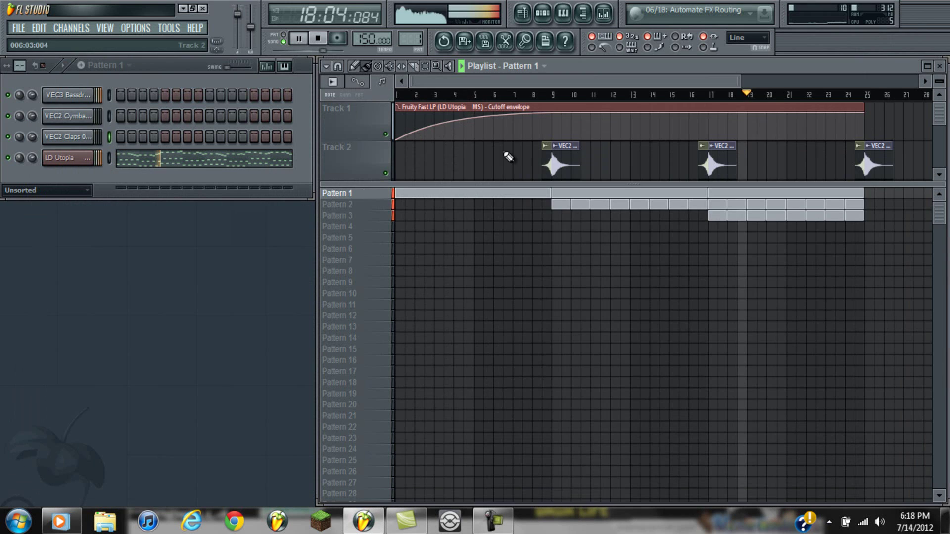
Step: Examine the arrangement from bar 15 onward while the song plays, and stop playback
left_click_drag(740, 81, 624, 75)
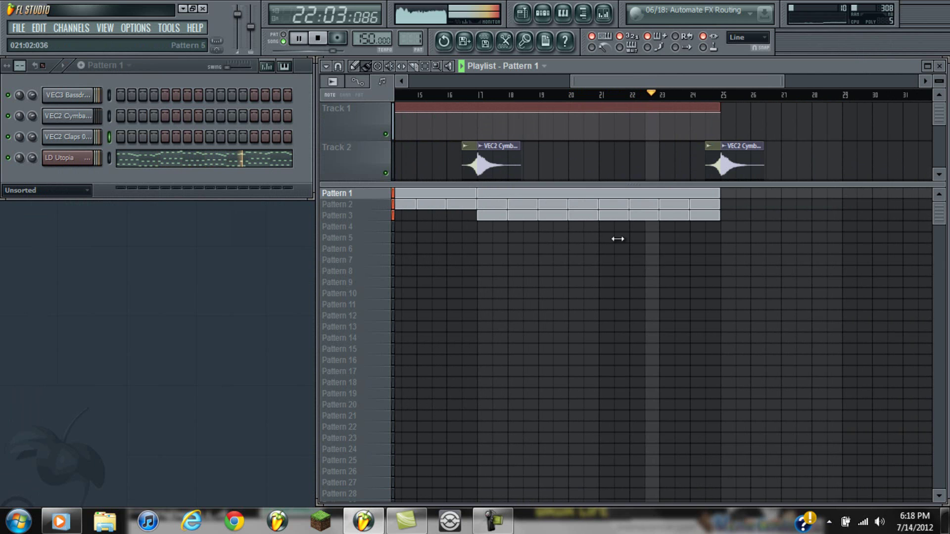
left_click(318, 38)
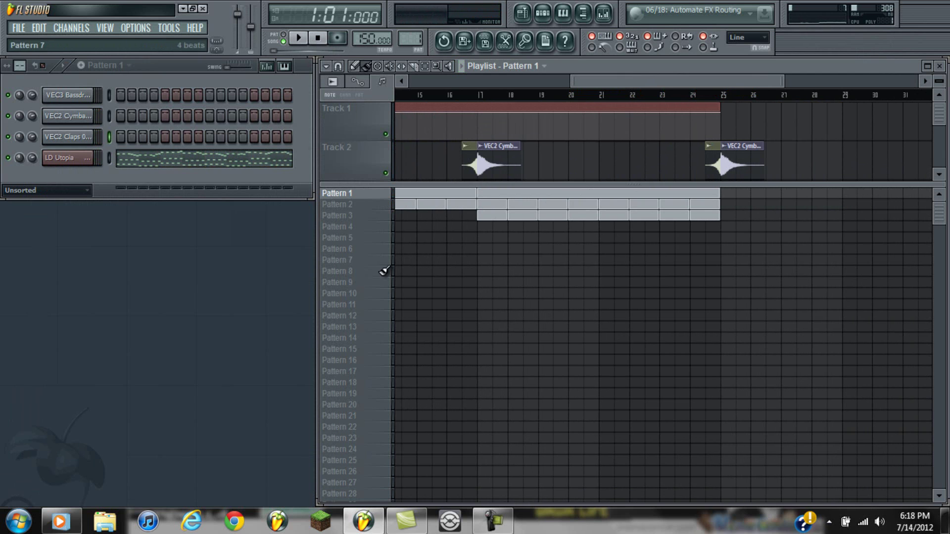